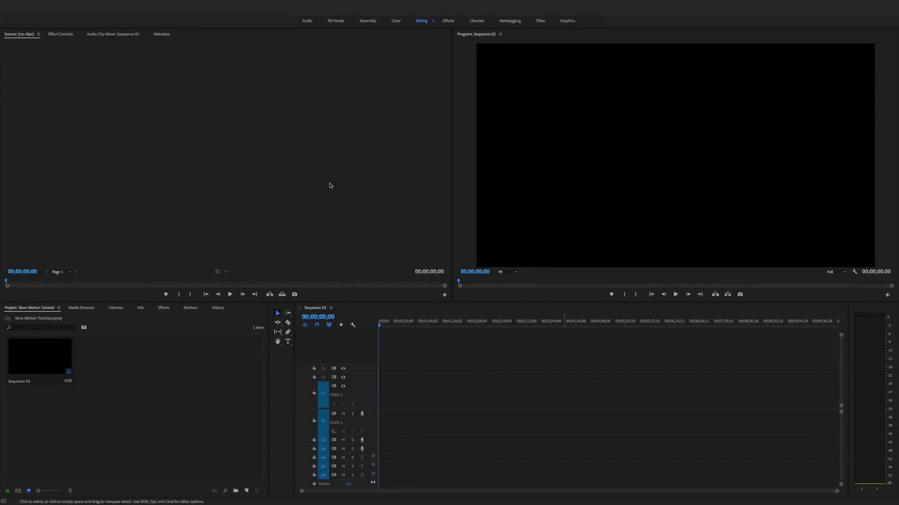
# Import all five slow-motion MP4 clips from the Footage folder into the project
pyautogui.click(159, 394)
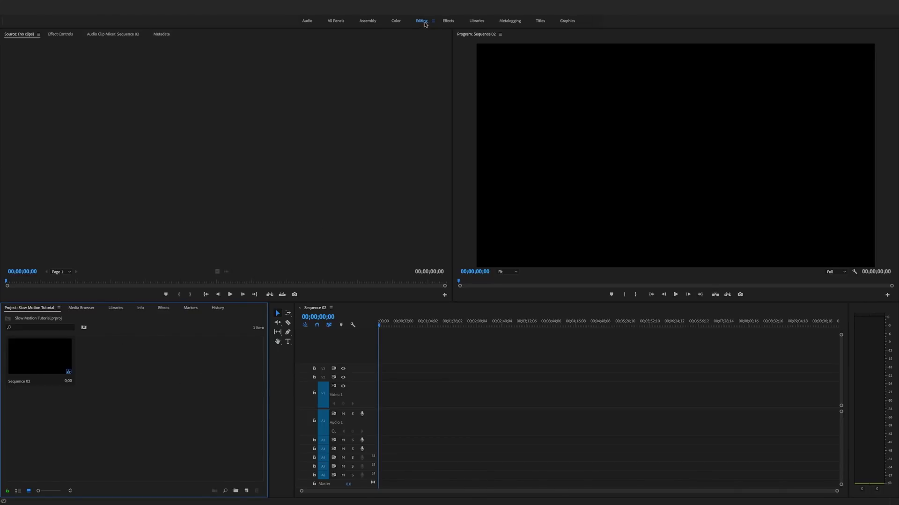
pyautogui.rightClick(119, 373)
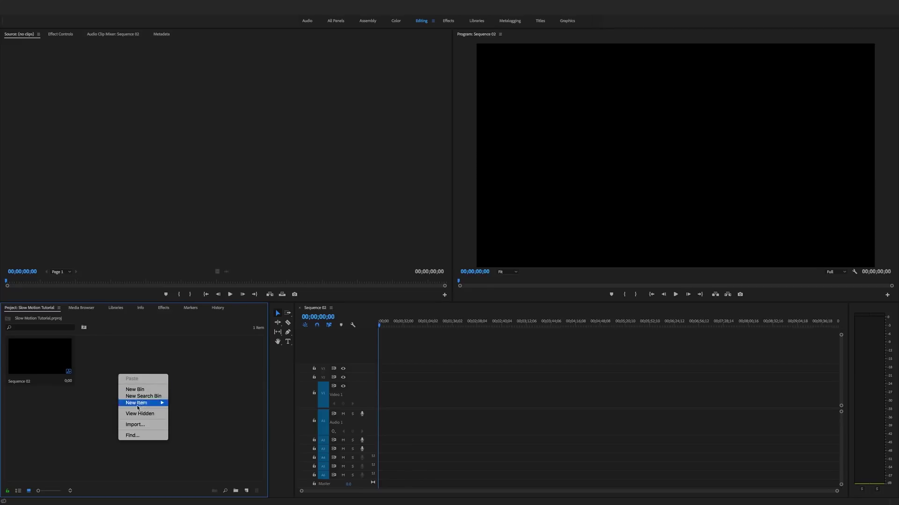
pyautogui.click(138, 425)
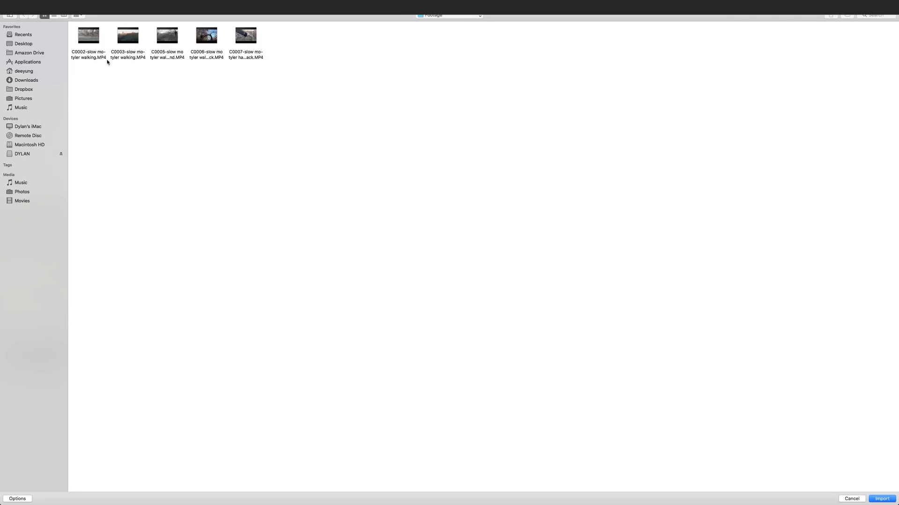
pyautogui.moveTo(334, 61); pyautogui.dragTo(77, 31)
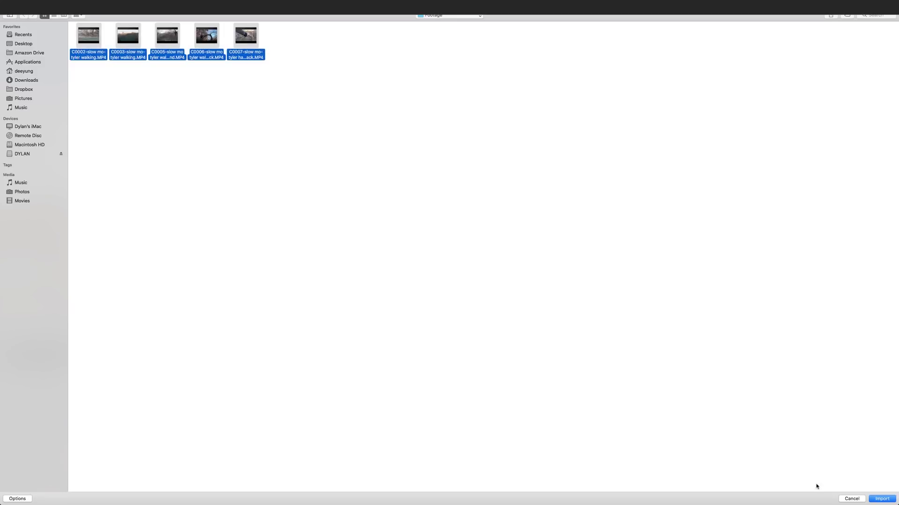
pyautogui.click(884, 499)
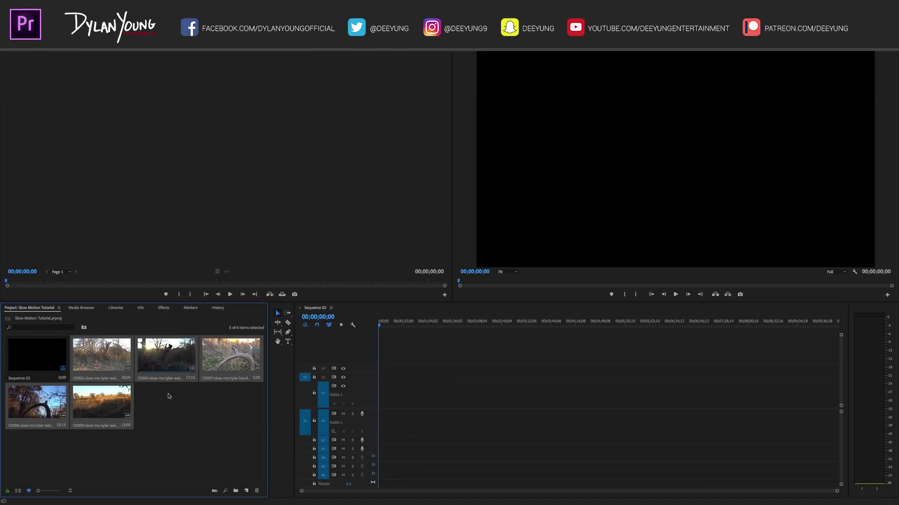
pyautogui.click(172, 395)
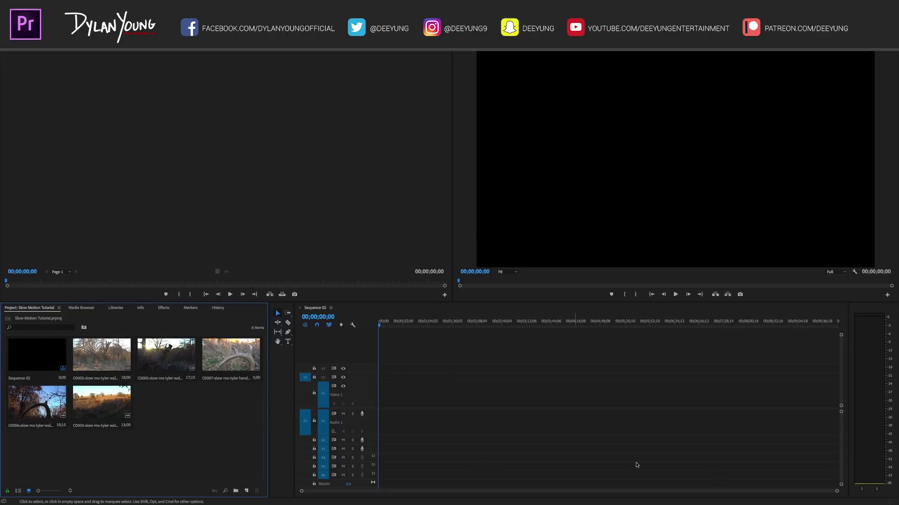
# Place the C0002 slow-motion walking clip at the start of Video 1, keeping the existing sequence settings
pyautogui.moveTo(838, 492); pyautogui.dragTo(617, 492)
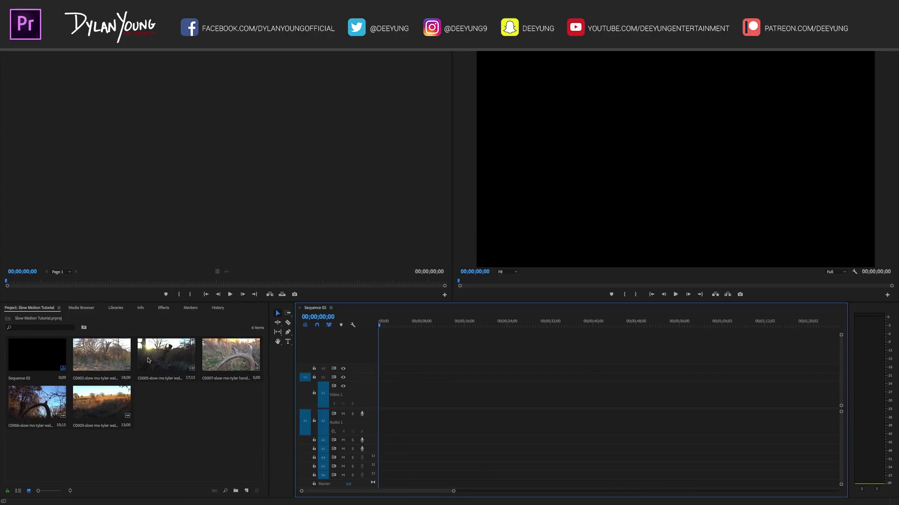
pyautogui.click(99, 344)
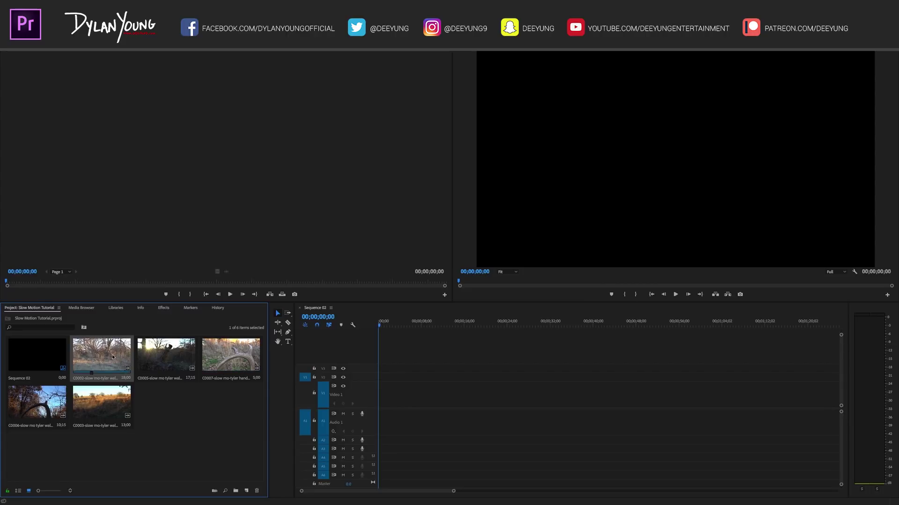
pyautogui.moveTo(89, 347); pyautogui.dragTo(380, 400)
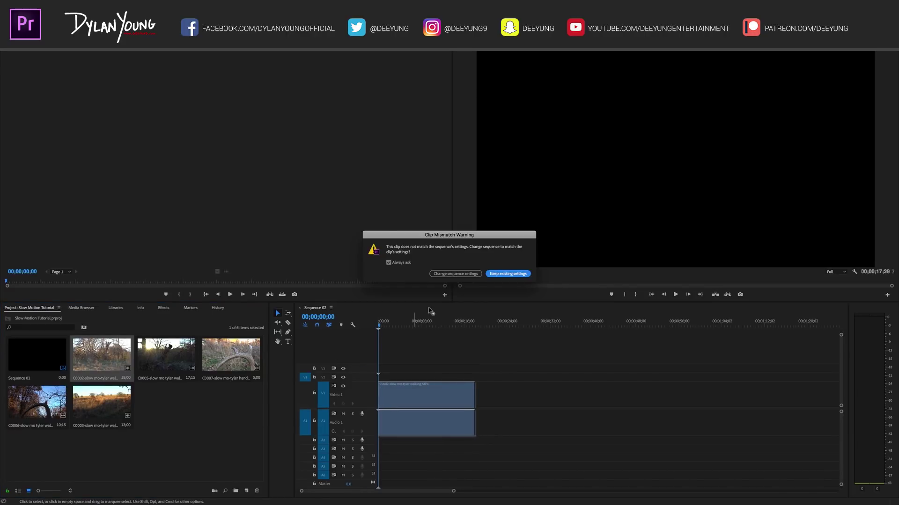
pyautogui.click(508, 274)
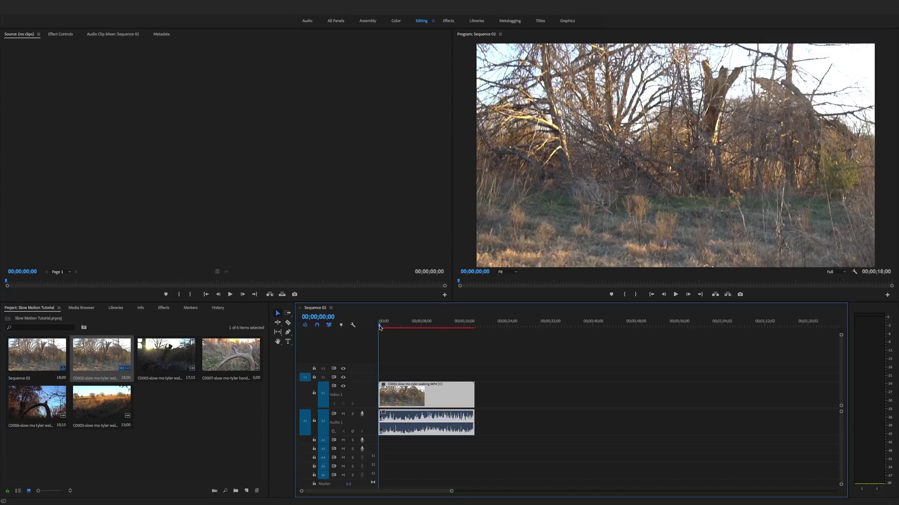
# Cut the walking clip at 00;00;12;09, remove the part before the cut and shift the remainder to the sequence start
pyautogui.press('space')
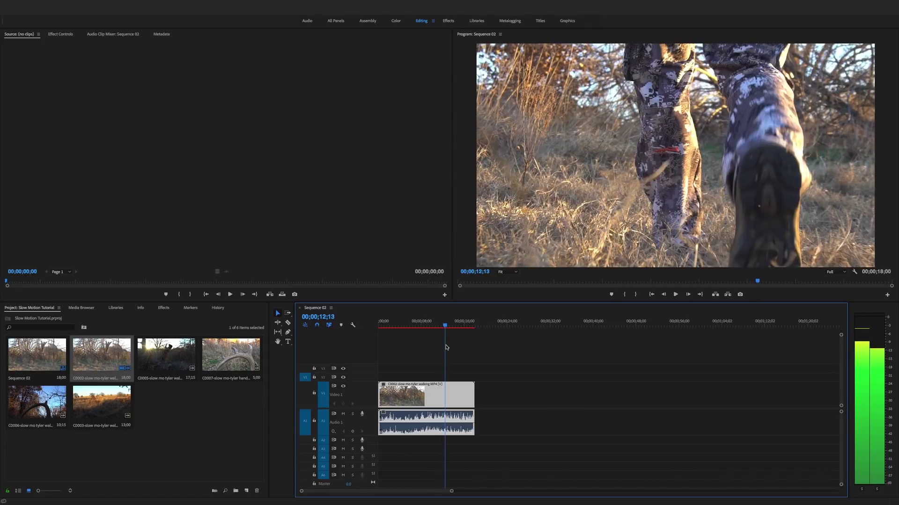
pyautogui.press('space')
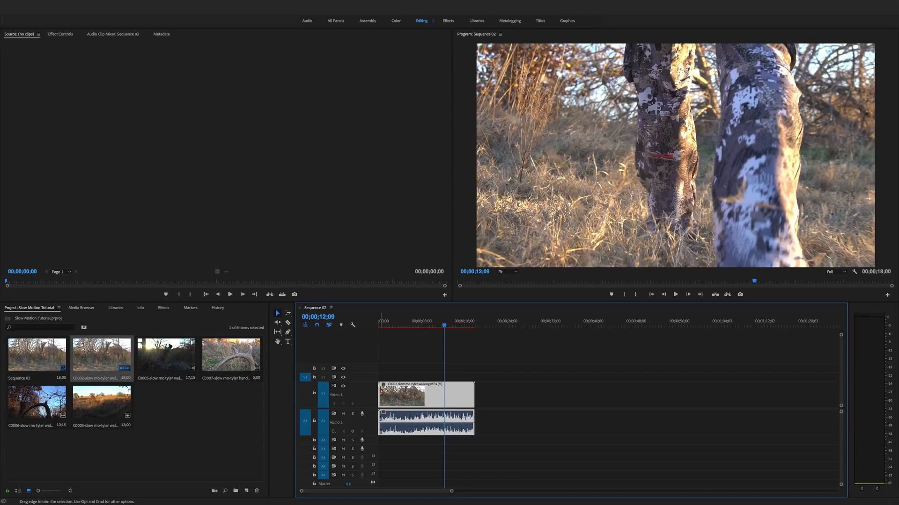
pyautogui.moveTo(381, 389)
pyautogui.mouseDown()
pyautogui.moveTo(444, 394)
pyautogui.moveTo(378, 393)
pyautogui.mouseUp()
pyautogui.press('super+k')
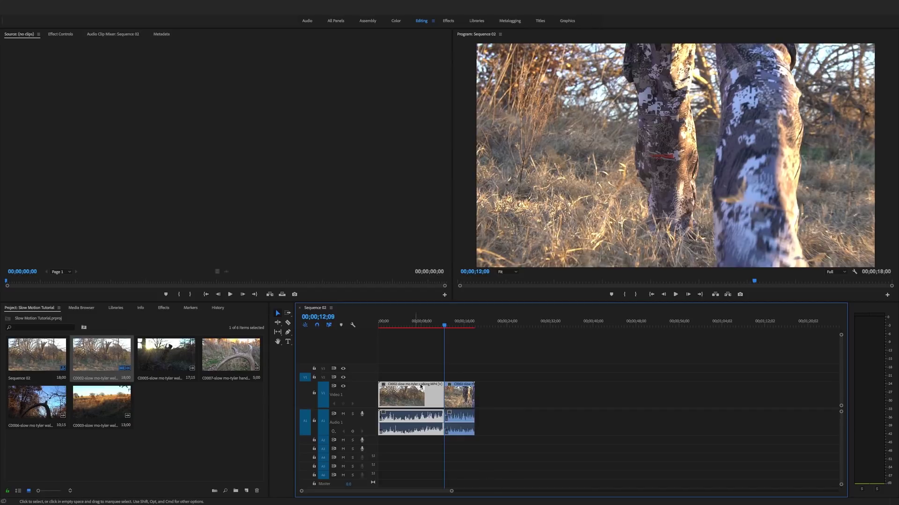
pyautogui.moveTo(424, 392); pyautogui.dragTo(397, 397)
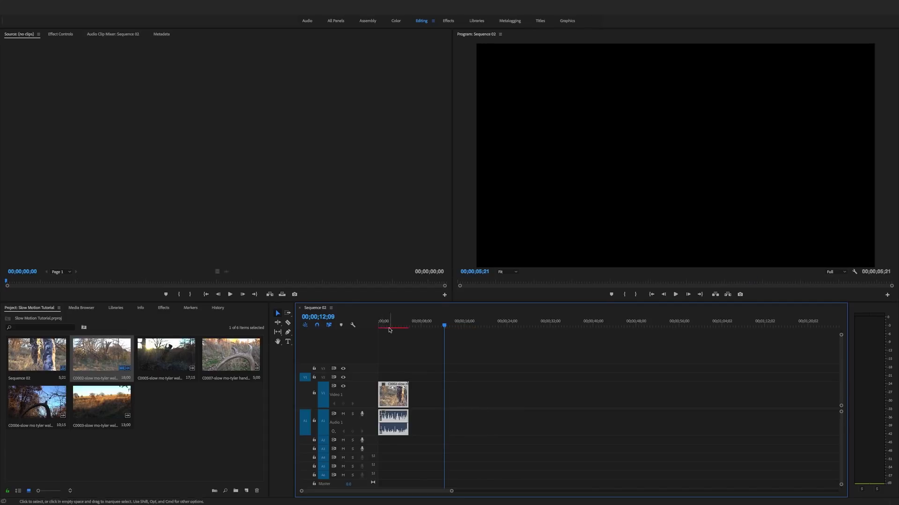
# Shorten the walking clip by cutting it at 00;00;02;03 and deleting everything after the cut
pyautogui.press('Home')
pyautogui.moveTo(451, 490); pyautogui.dragTo(391, 491)
pyautogui.press('space')
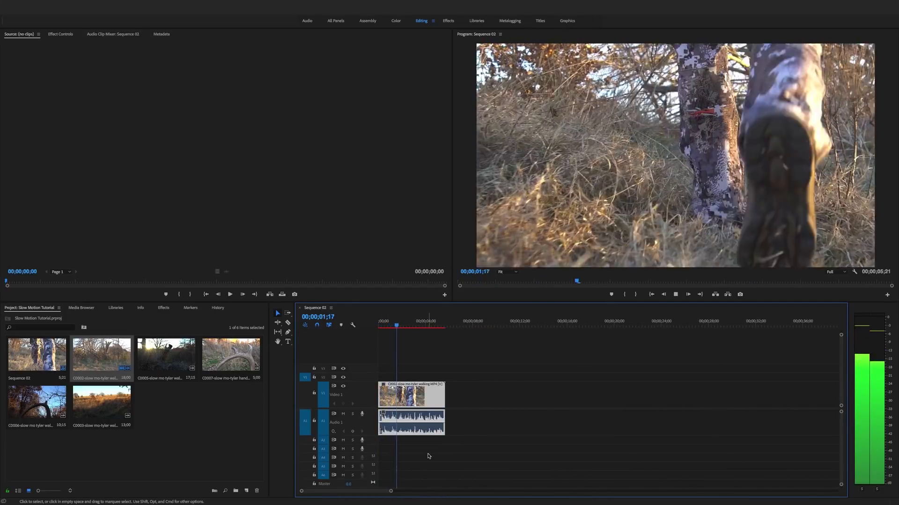
pyautogui.press('space')
pyautogui.moveTo(444, 390)
pyautogui.mouseDown()
pyautogui.moveTo(401, 391)
pyautogui.moveTo(438, 392)
pyautogui.mouseUp()
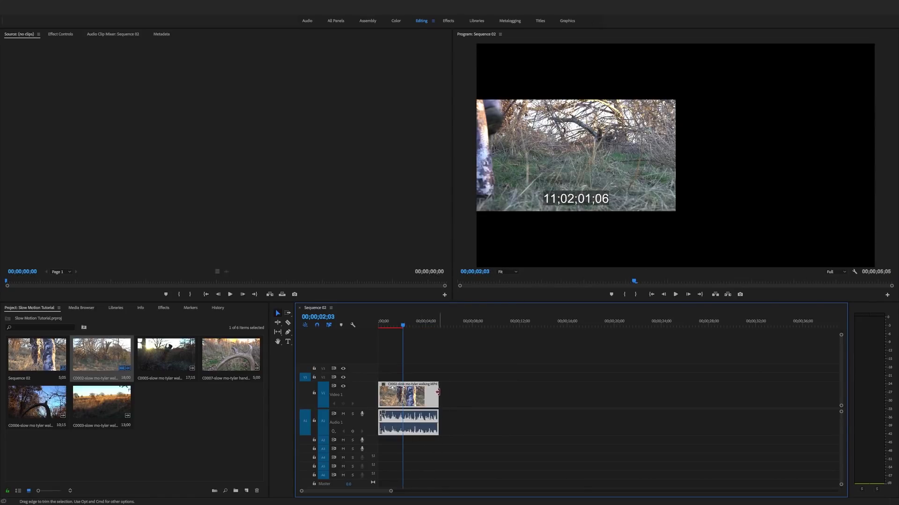
pyautogui.click(415, 397)
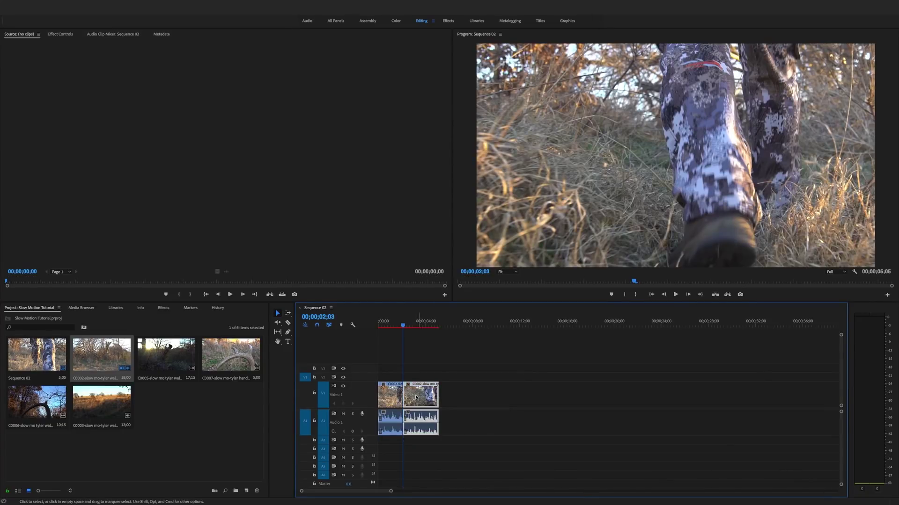
pyautogui.press('Delete')
# Play the trimmed walking clip through from its start and return the playhead to the beginning
pyautogui.press('j')
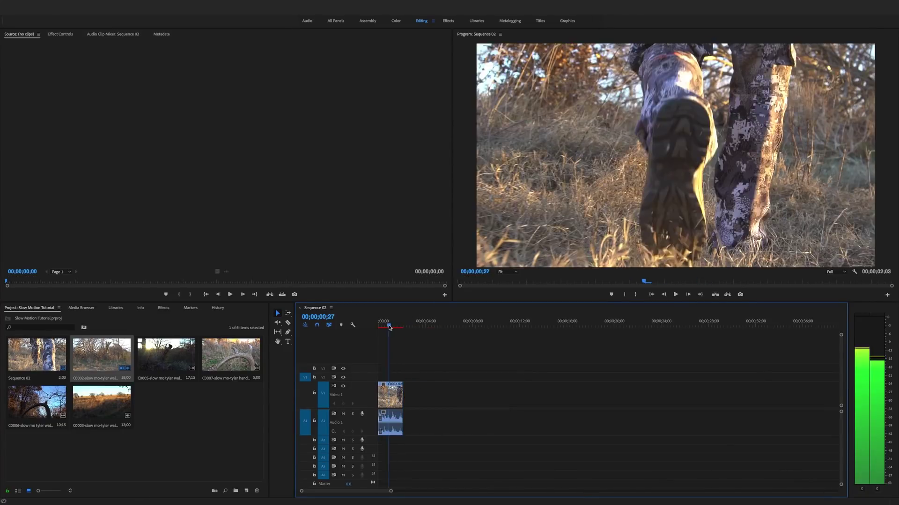
pyautogui.click(396, 399)
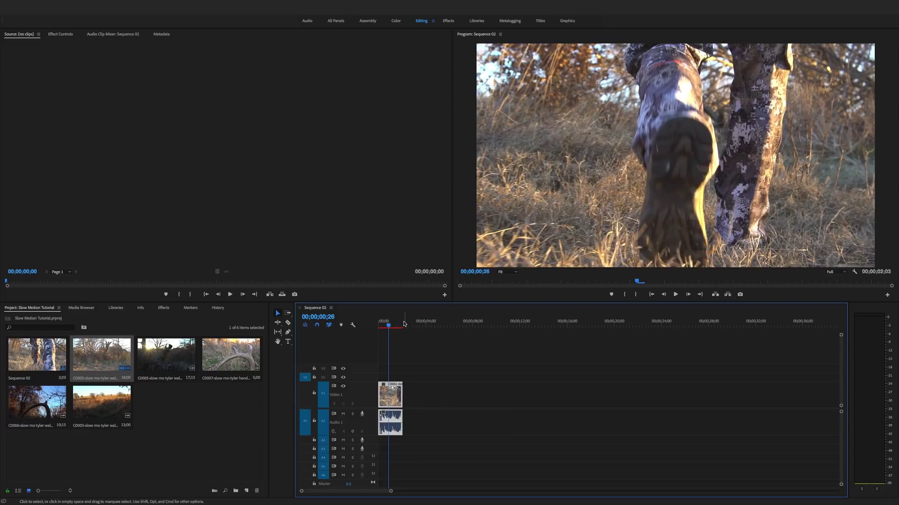
pyautogui.moveTo(394, 325); pyautogui.dragTo(379, 325)
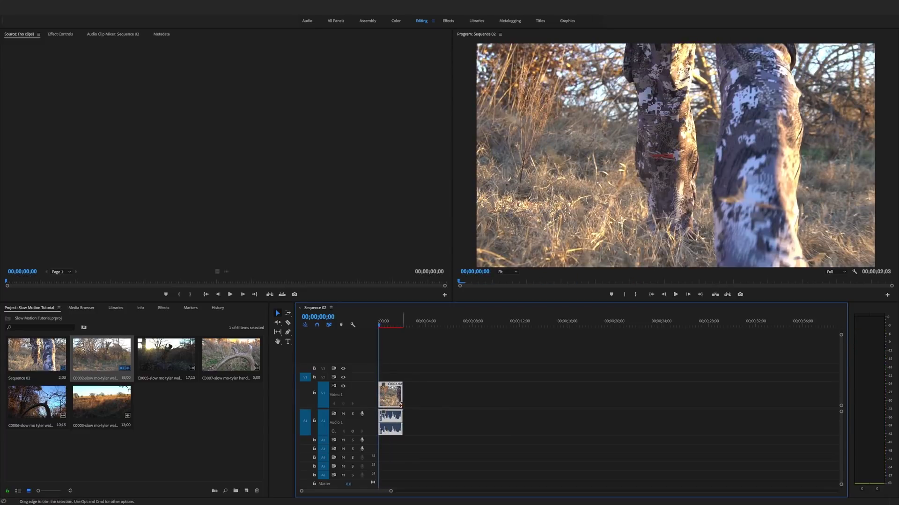
pyautogui.press('space')
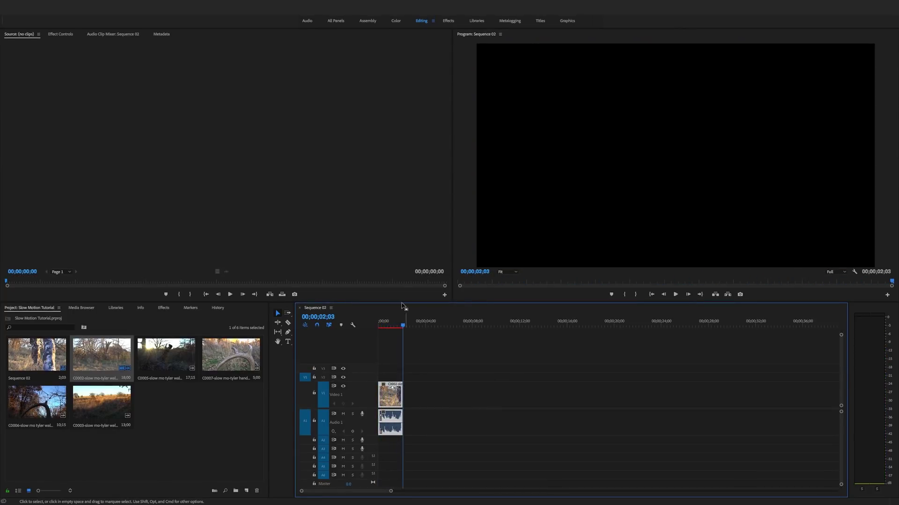
pyautogui.press('Home')
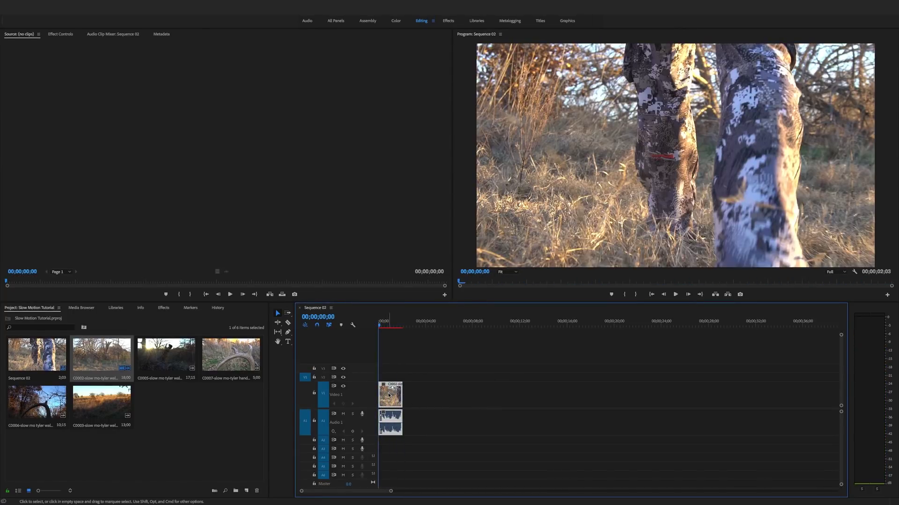
# Delete only the walking clip's audio from Audio 1, leaving its video on Video 1
pyautogui.click(391, 420)
pyautogui.click(395, 418)
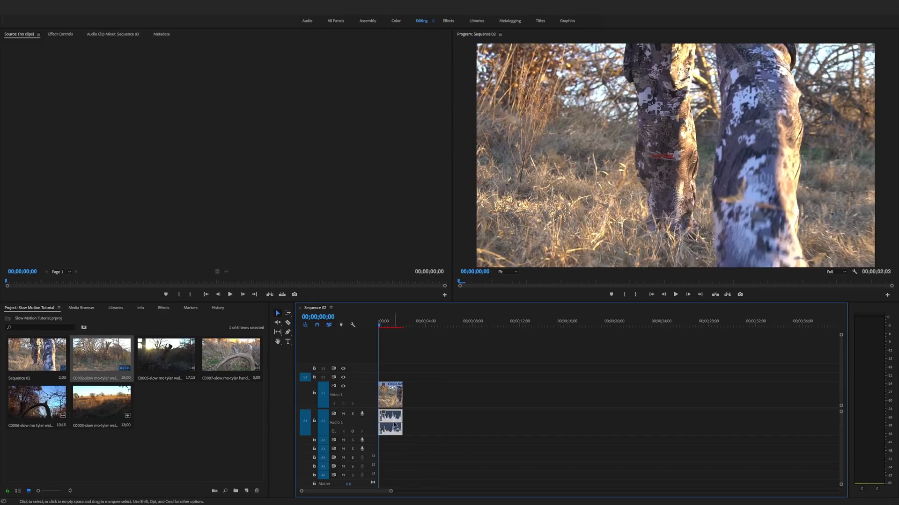
pyautogui.press('Delete')
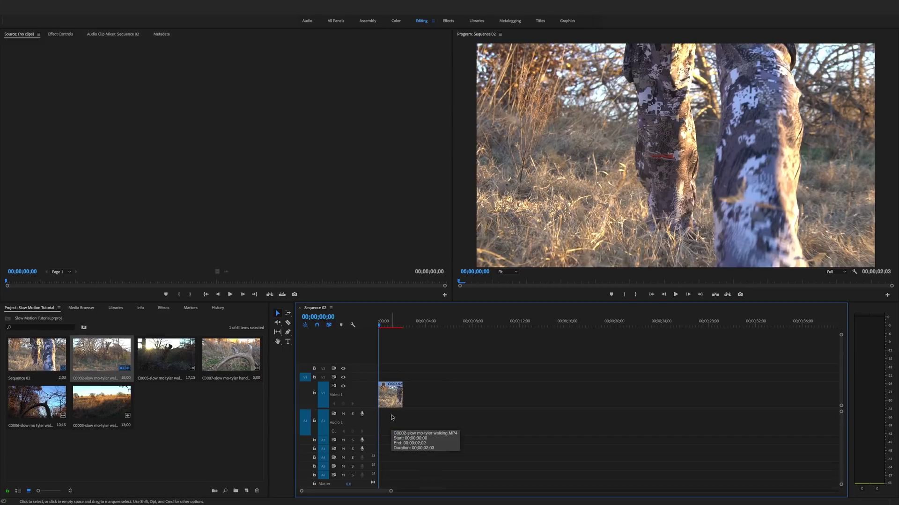
# Preview the walking clip without its audio and return the playhead to the start
pyautogui.click(391, 390)
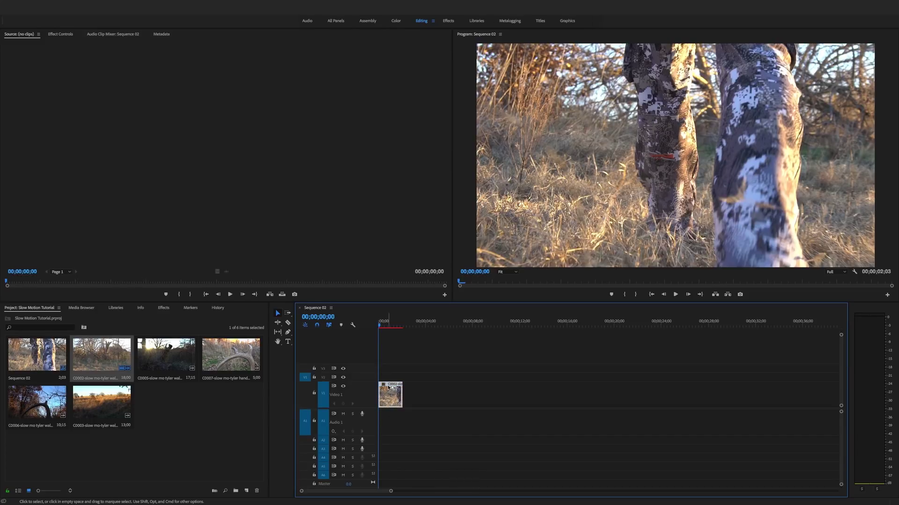
pyautogui.press('space')
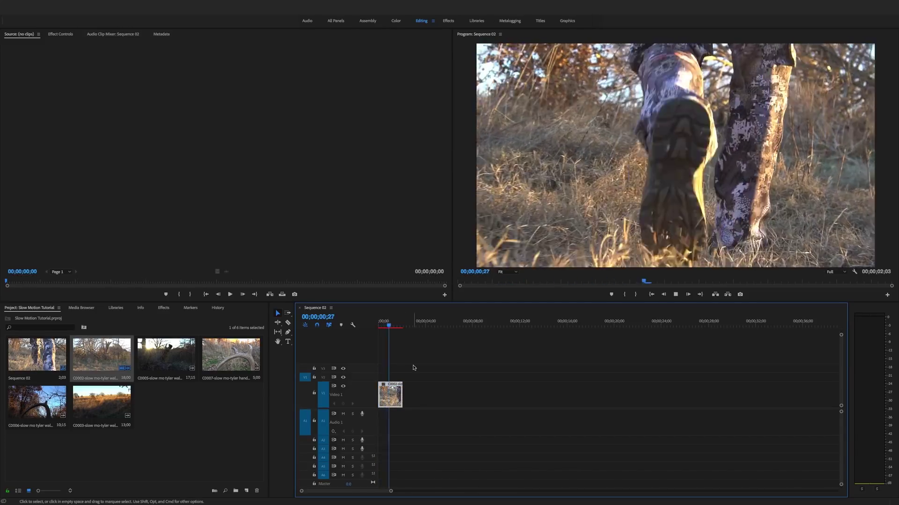
pyautogui.press('Home')
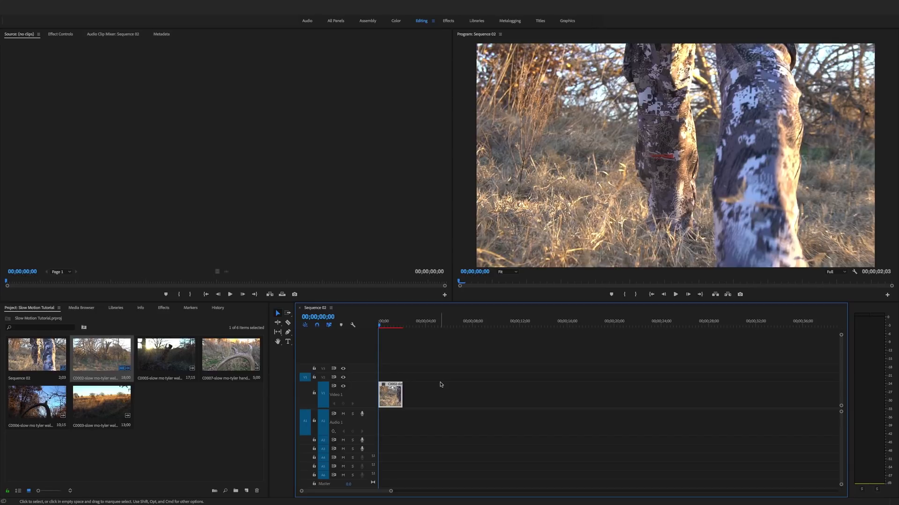
# Set the walking clip's speed to 50% with Frame Sampling as the time interpolation
pyautogui.moveTo(391, 491); pyautogui.dragTo(364, 492)
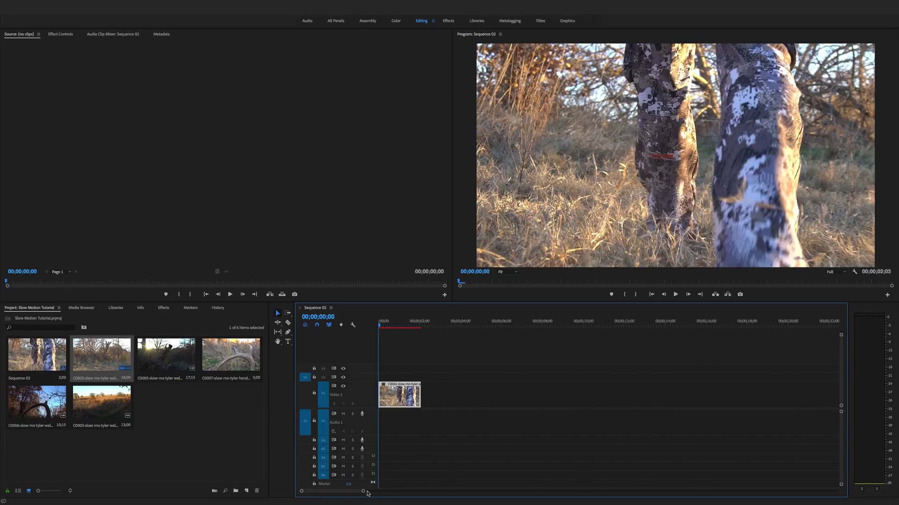
pyautogui.moveTo(364, 492); pyautogui.dragTo(342, 492)
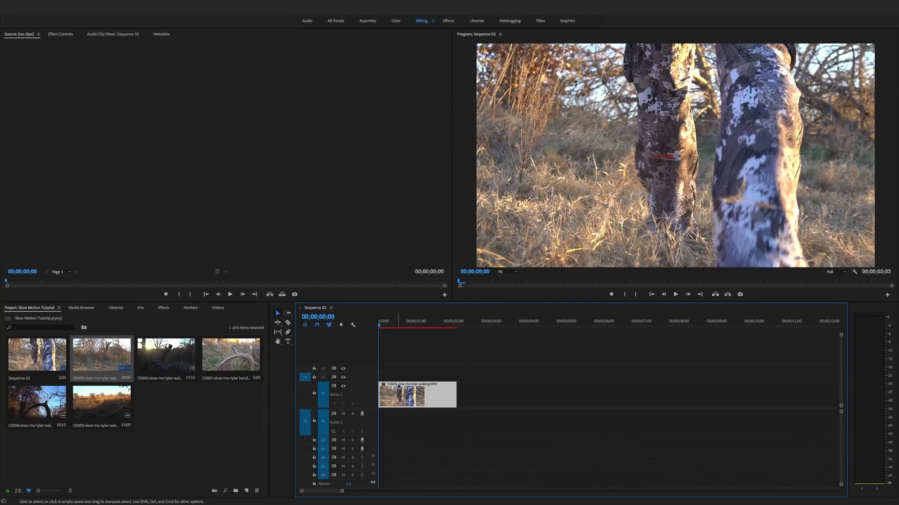
pyautogui.moveTo(379, 323); pyautogui.dragTo(377, 327)
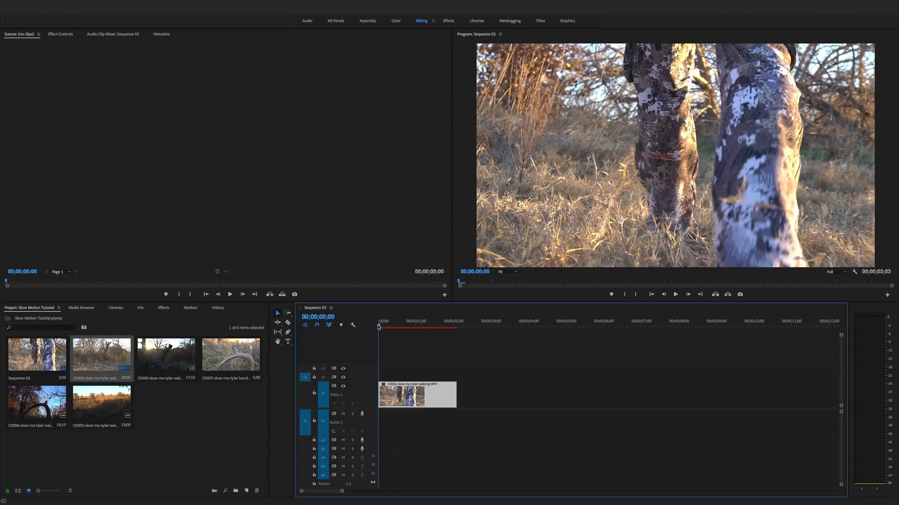
pyautogui.moveTo(379, 327); pyautogui.dragTo(360, 347)
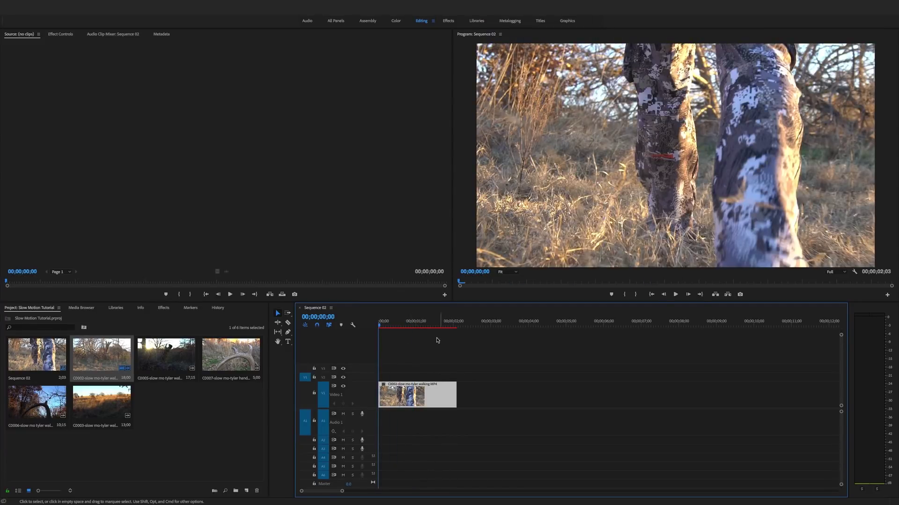
pyautogui.rightClick(396, 390)
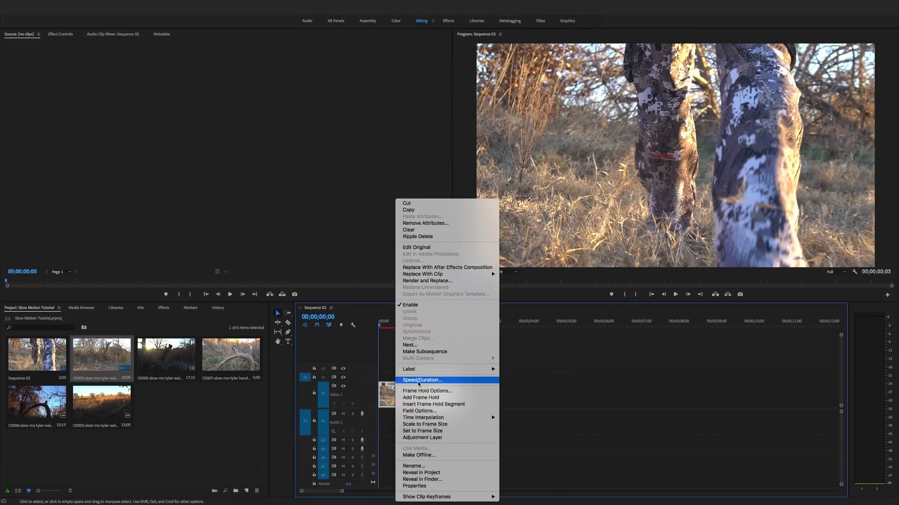
pyautogui.click(419, 382)
pyautogui.moveTo(468, 213); pyautogui.dragTo(589, 348)
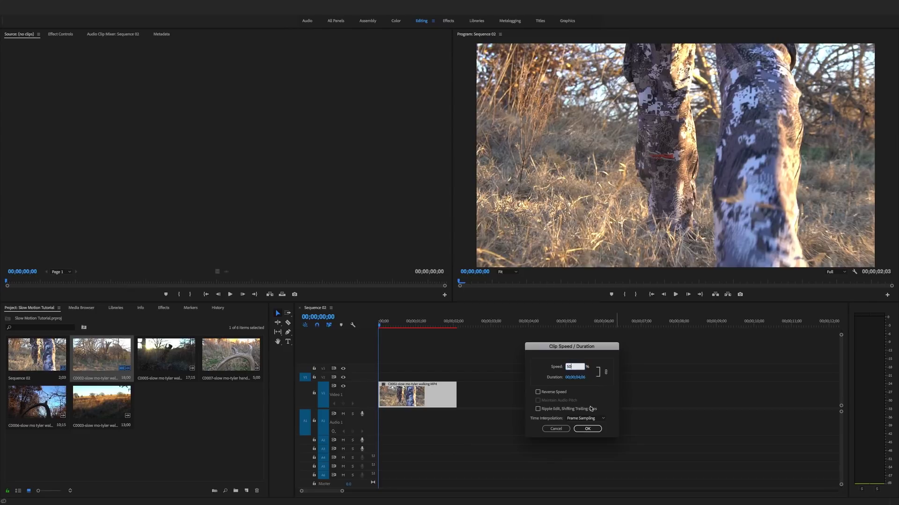
pyautogui.click(587, 429)
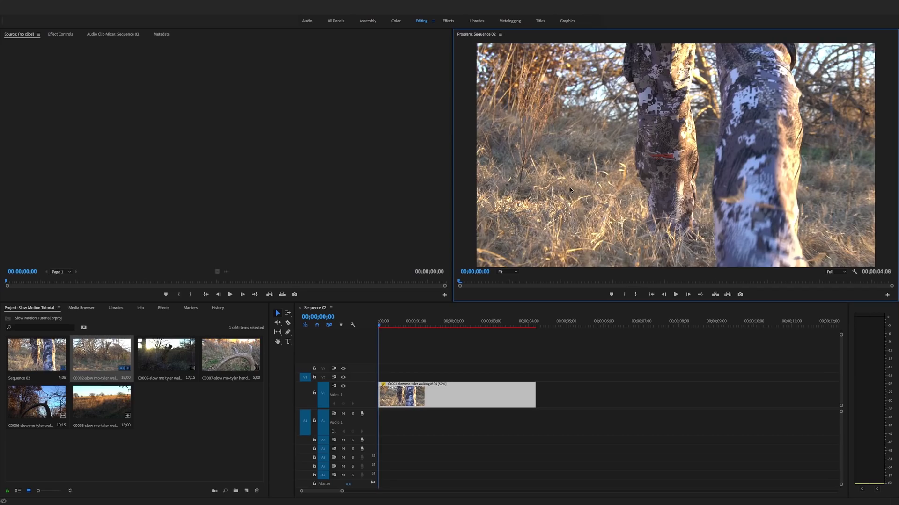
# Play the slowed walking clip in the enlarged Program monitor, restore the monitor's size and return the playhead to the start
pyautogui.press('`')
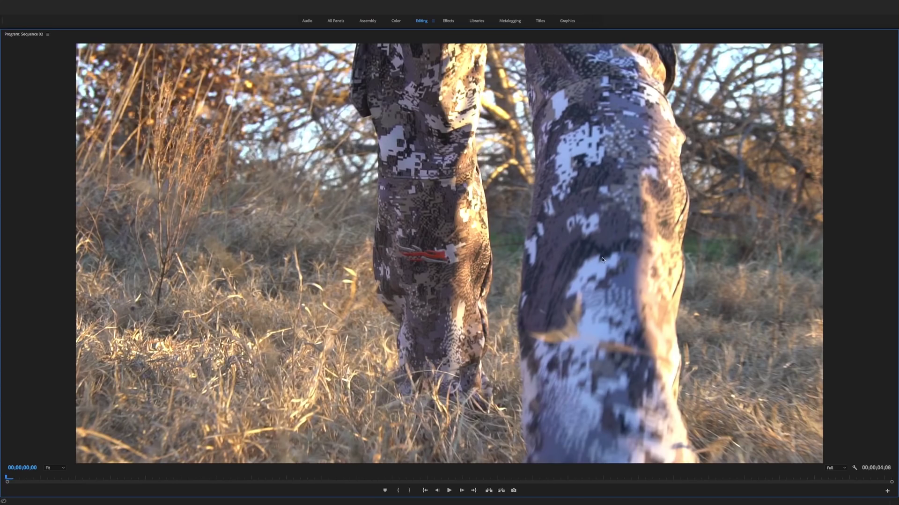
pyautogui.press('space')
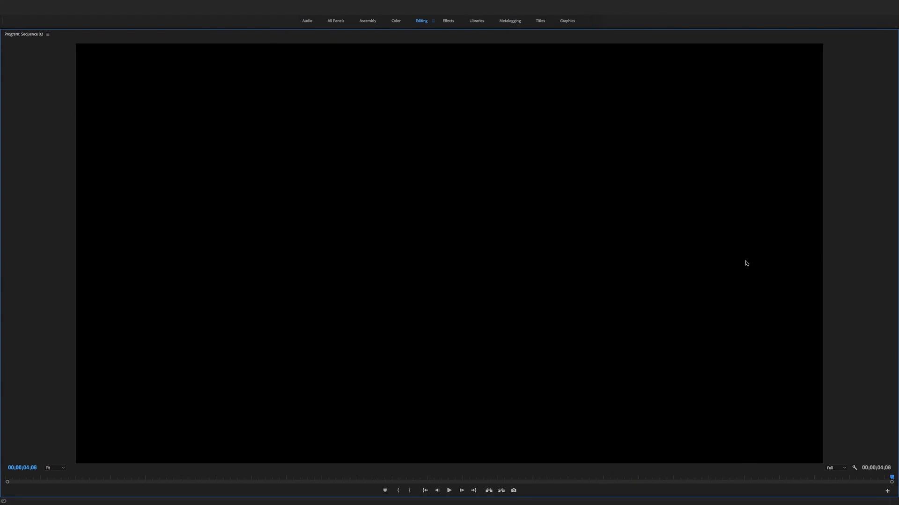
pyautogui.press('`')
pyautogui.moveTo(497, 321); pyautogui.dragTo(365, 332)
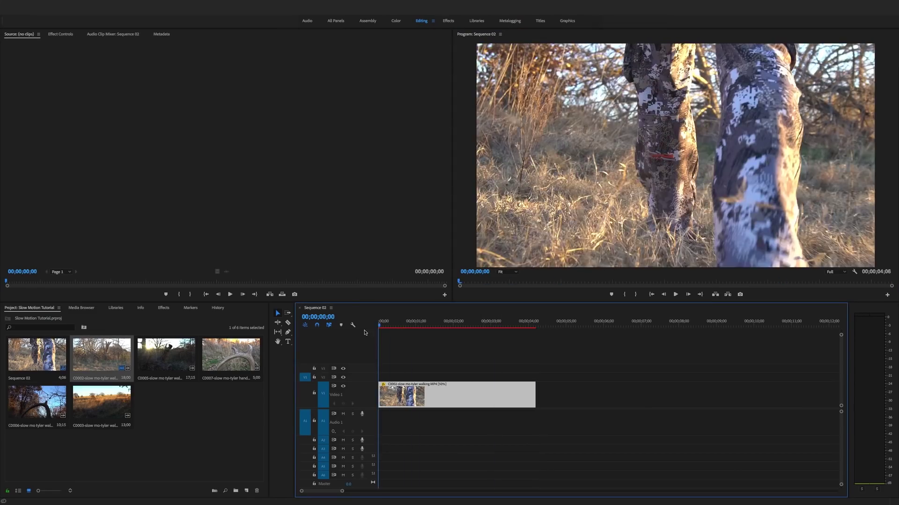
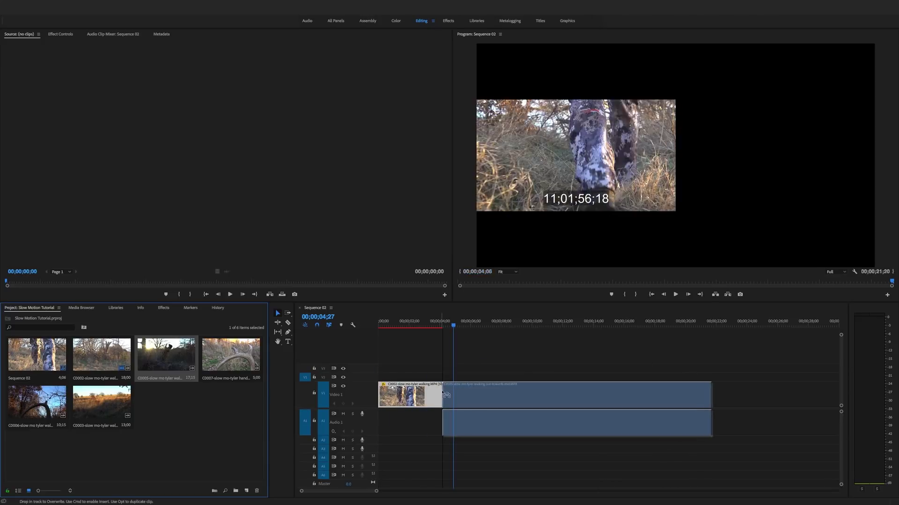
# Place the CD005 walking clip on Video 1 at 00;00;04;27 and delete only its audio
pyautogui.click(476, 397)
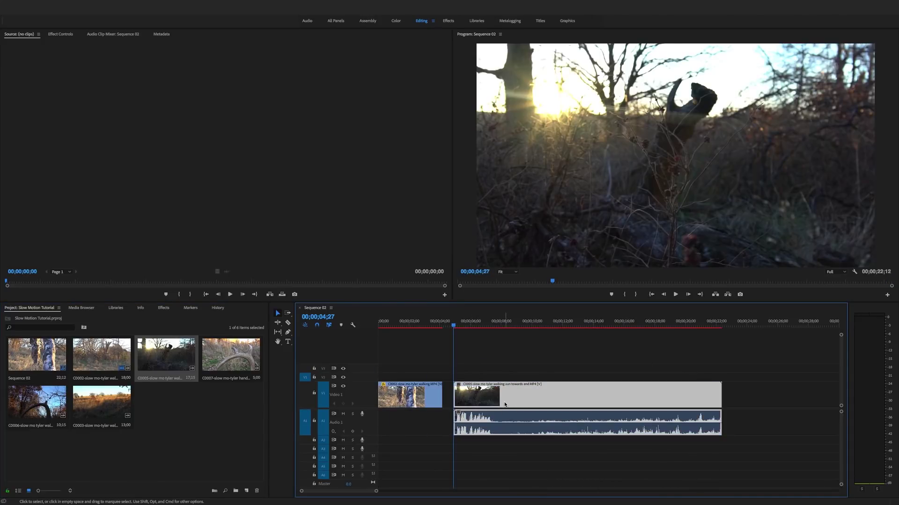
pyautogui.press('super+l')
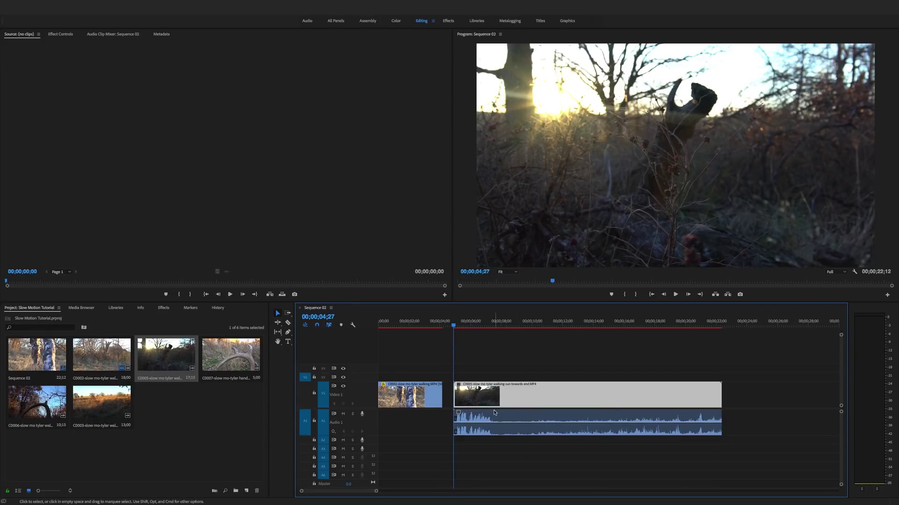
pyautogui.click(485, 423)
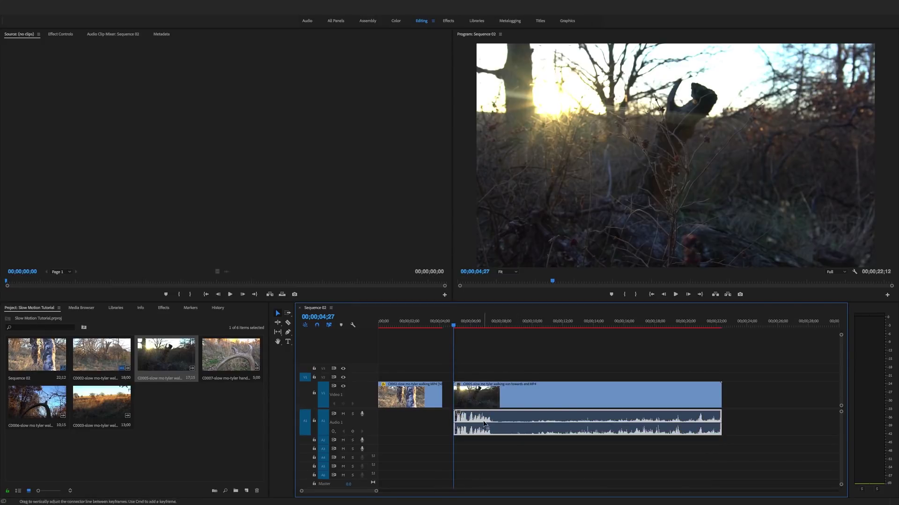
pyautogui.press('Delete')
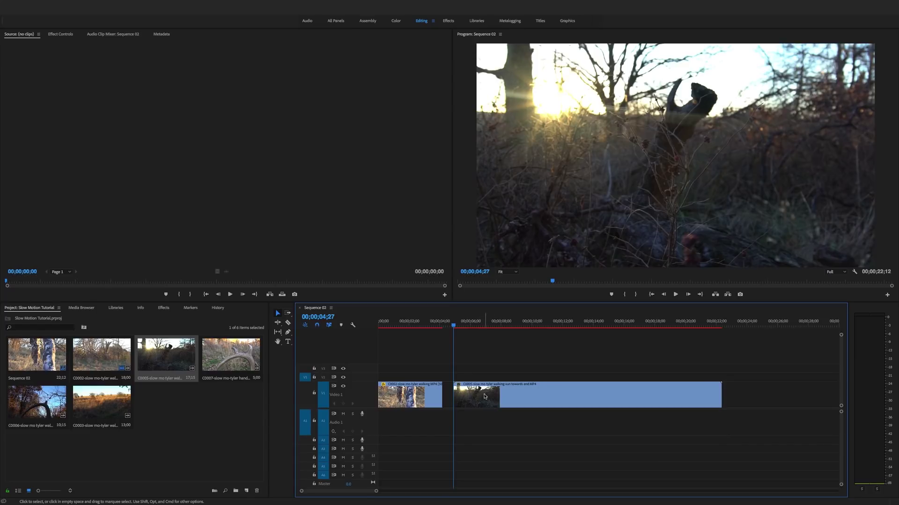
# Split the CD005 clip at 00;00;18;28 and delete the part before the cut
pyautogui.press('space')
pyautogui.moveTo(486, 343); pyautogui.dragTo(673, 378)
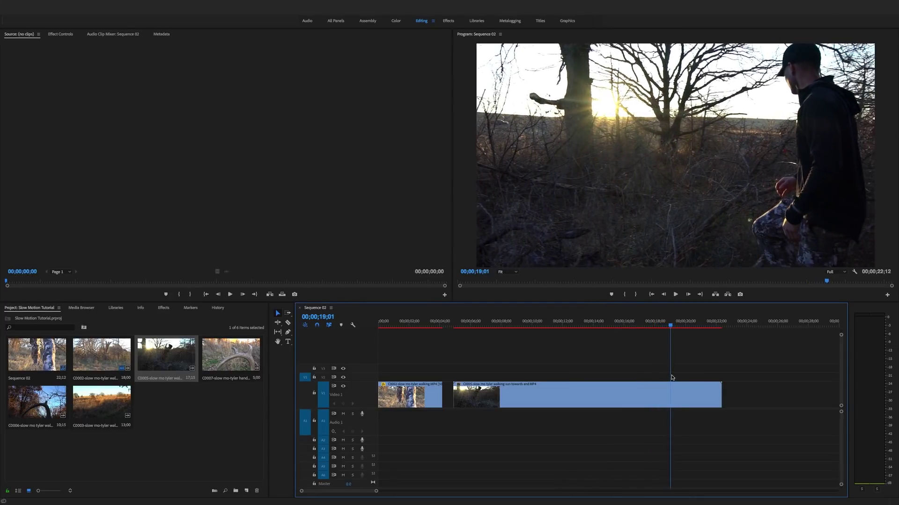
pyautogui.press('Left')
pyautogui.press('Left')
pyautogui.press('Left')
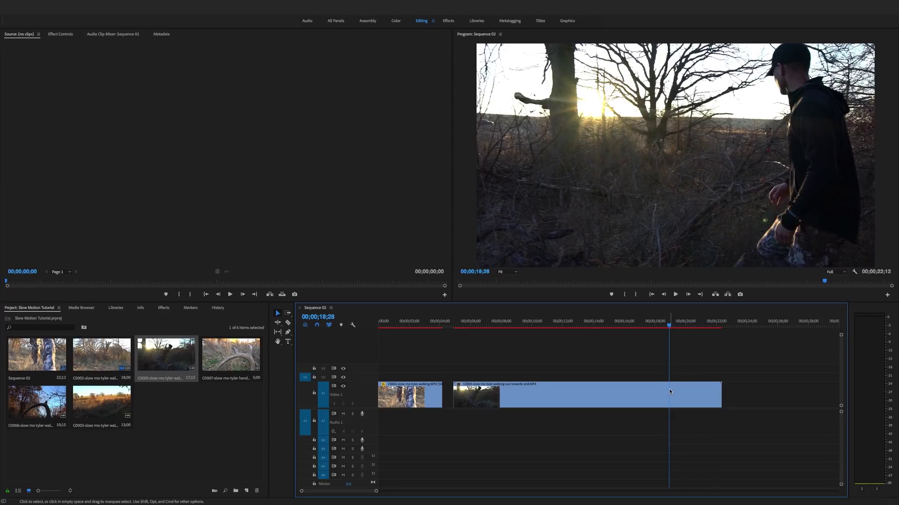
pyautogui.click(669, 391)
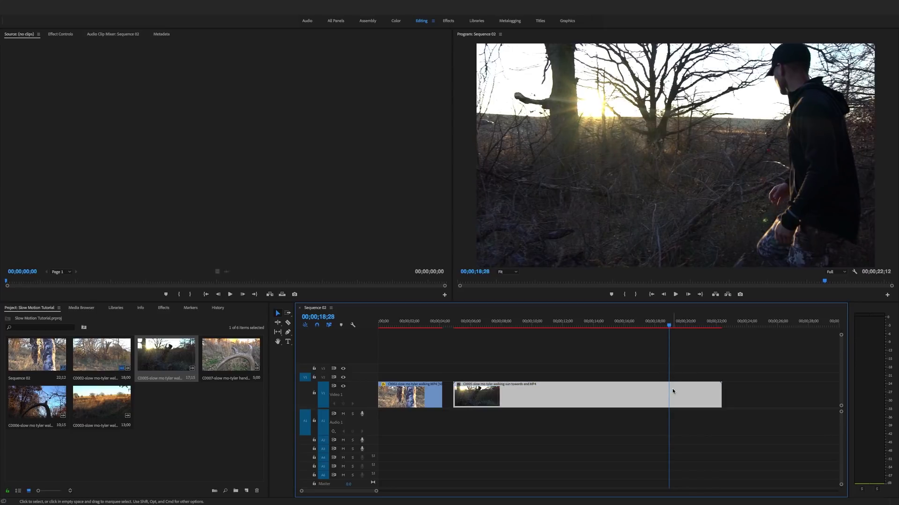
pyautogui.press('super+k')
pyautogui.press('Delete')
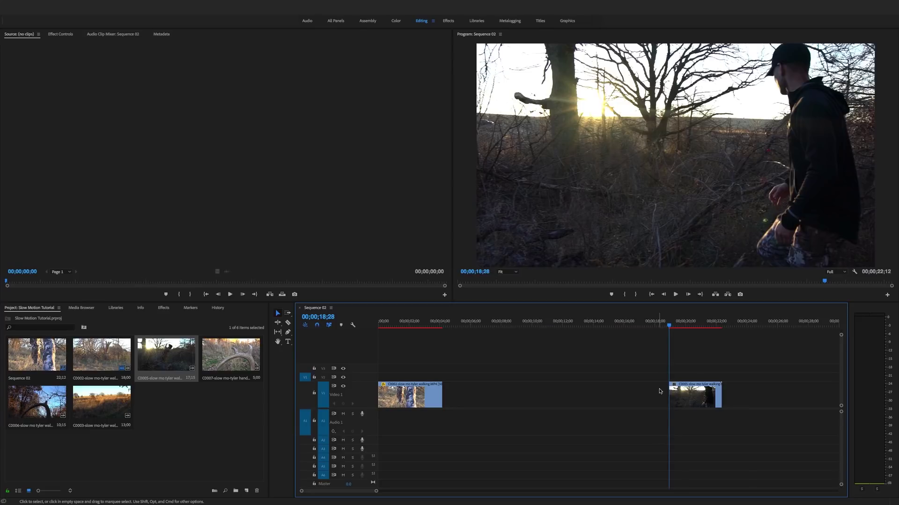
# Trim the end of the remaining CD005 clip to 00;00;20;17 and move the clip to start at about 00;00;05;13
pyautogui.click(673, 327)
pyautogui.moveTo(673, 329); pyautogui.dragTo(693, 342)
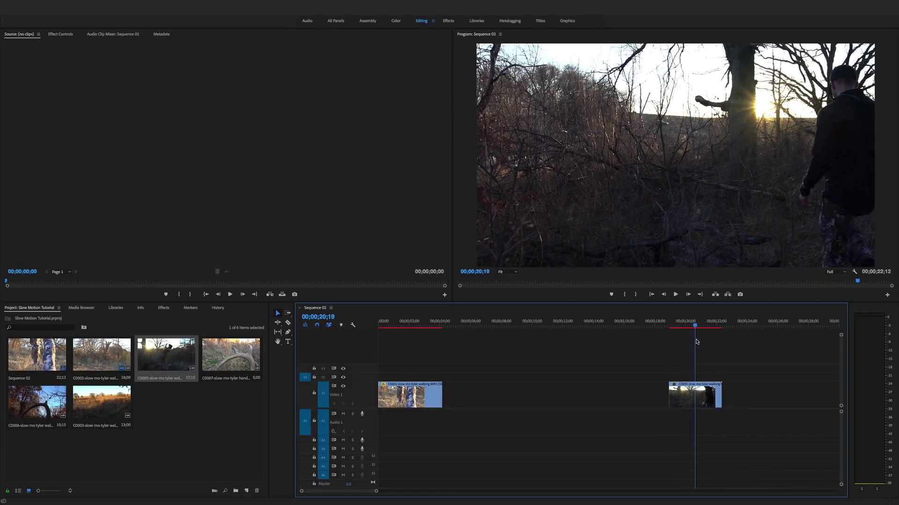
pyautogui.click(696, 328)
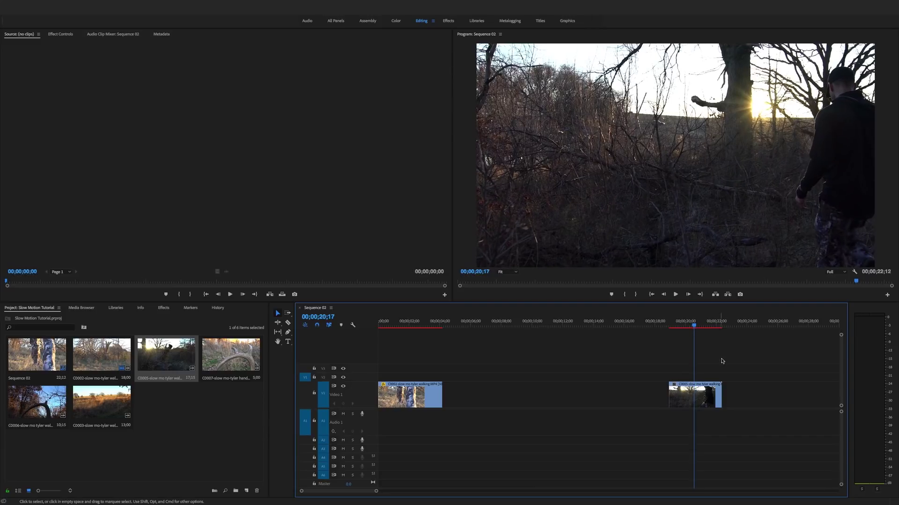
pyautogui.moveTo(721, 396); pyautogui.dragTo(473, 396)
# Preview the trimmed CD005 clip from its start and return the playhead to 00;00;05;12
pyautogui.click(462, 325)
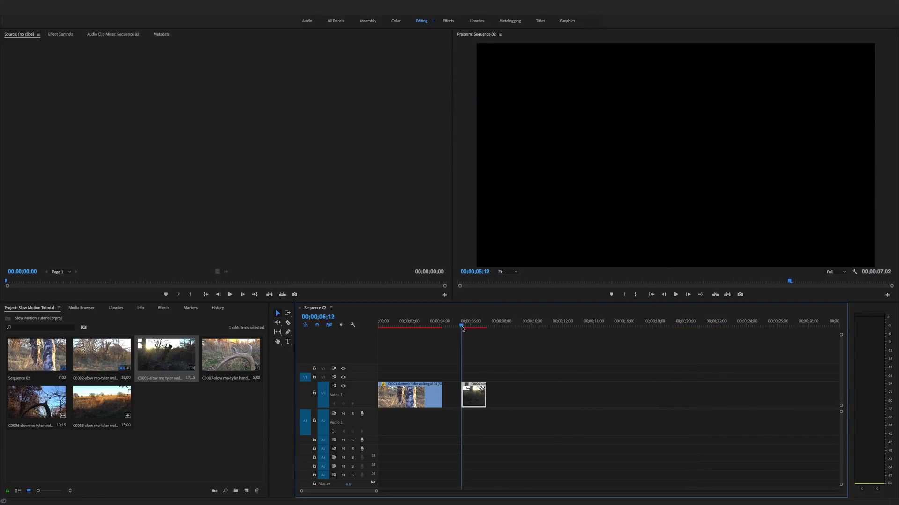
pyautogui.press('space')
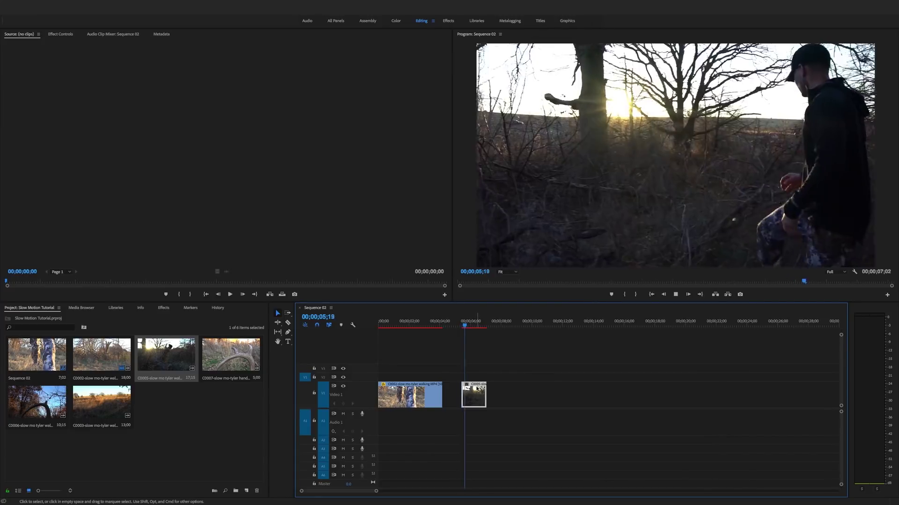
pyautogui.press('Up')
pyautogui.press('Left')
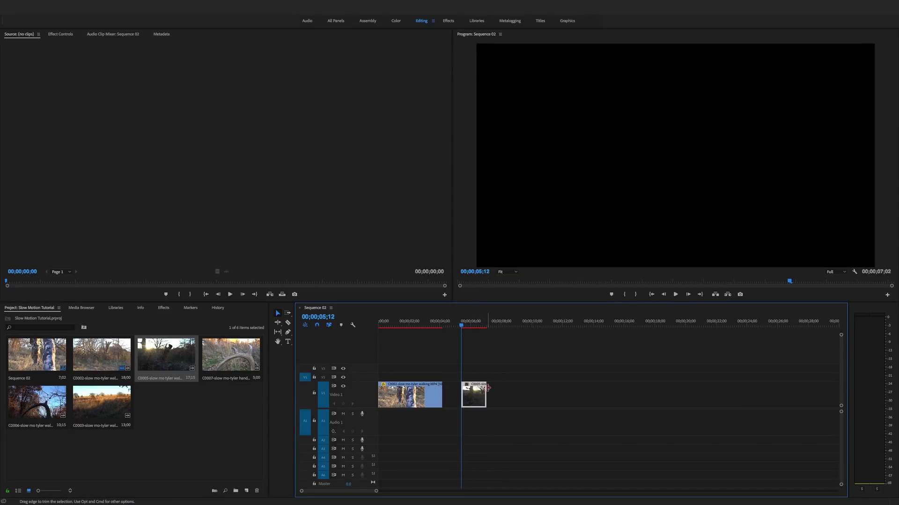
# Slow the CD005 clip with the Rate Stretch tool to a duration of about 00;00;03;25 and play it back
pyautogui.press('r')
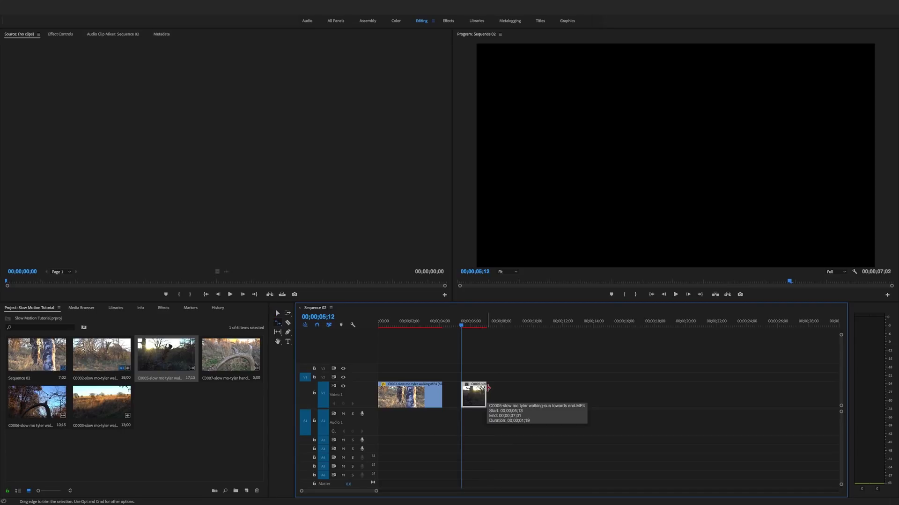
pyautogui.press('v')
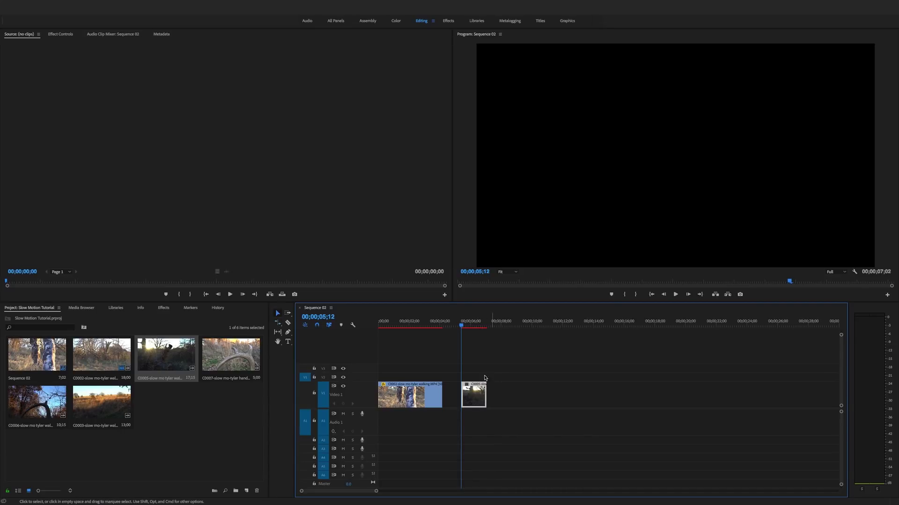
pyautogui.press('r')
pyautogui.moveTo(486, 395); pyautogui.dragTo(495, 395)
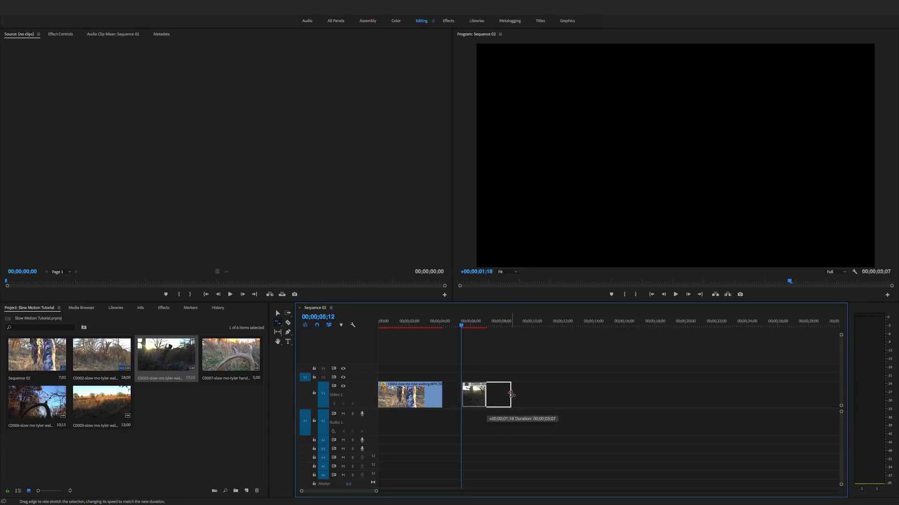
pyautogui.moveTo(516, 394); pyautogui.dragTo(519, 394)
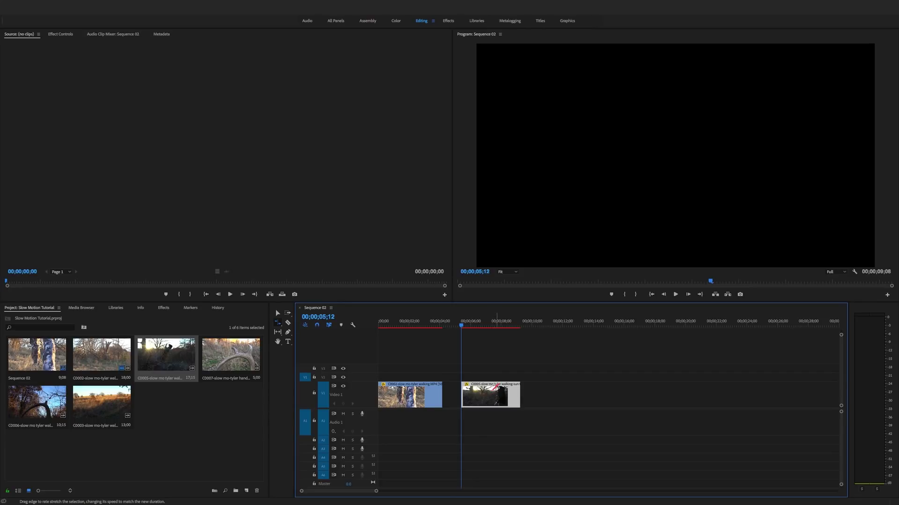
pyautogui.press('v')
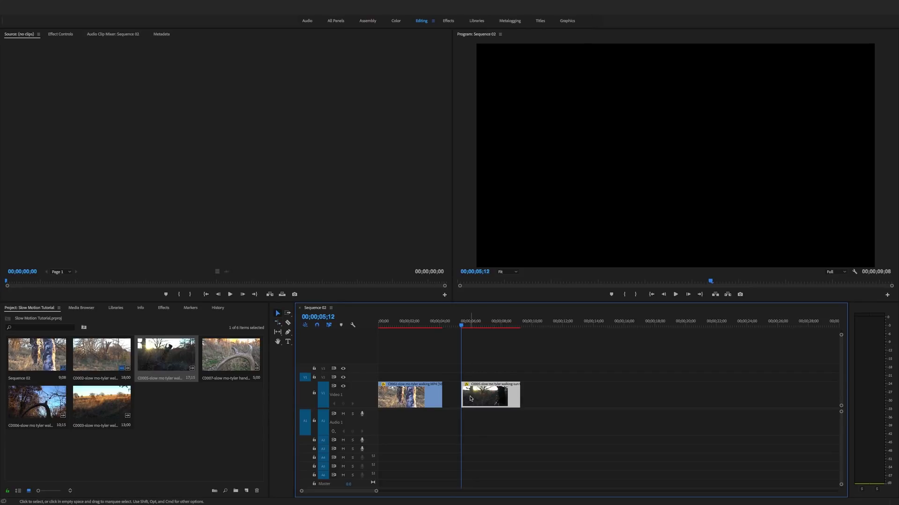
pyautogui.press('space')
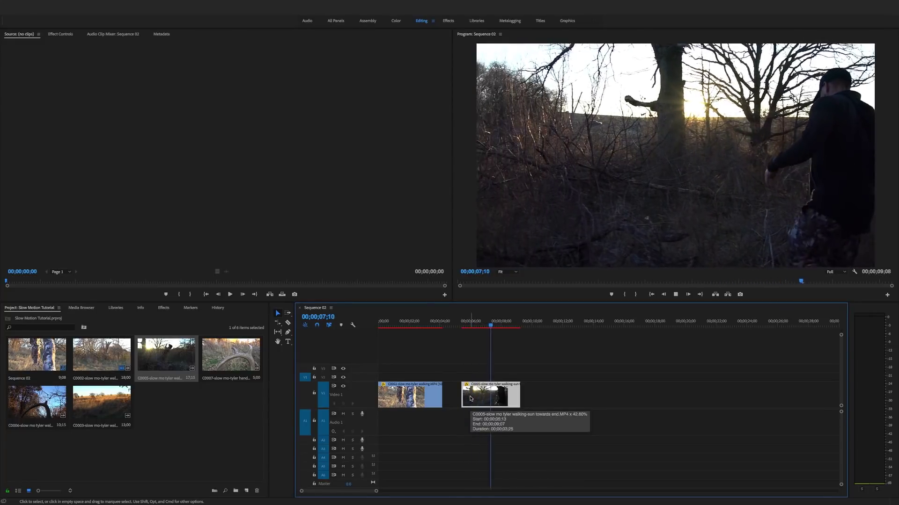
pyautogui.press('space')
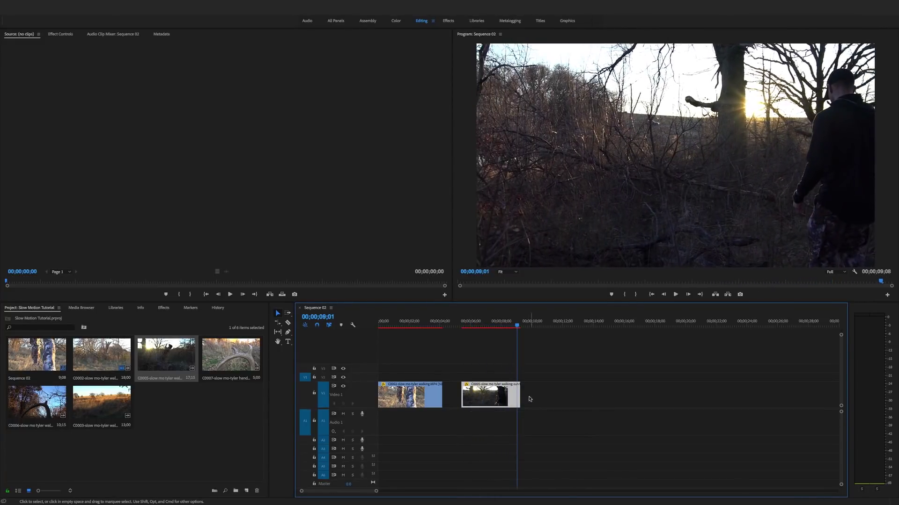
# Try rate-stretching the CD005 clip to end at 00;00;18;13, preview it, and undo the stretch
pyautogui.press('r')
pyautogui.moveTo(518, 394); pyautogui.dragTo(660, 398)
pyautogui.press('v')
pyautogui.click(465, 329)
pyautogui.press('space')
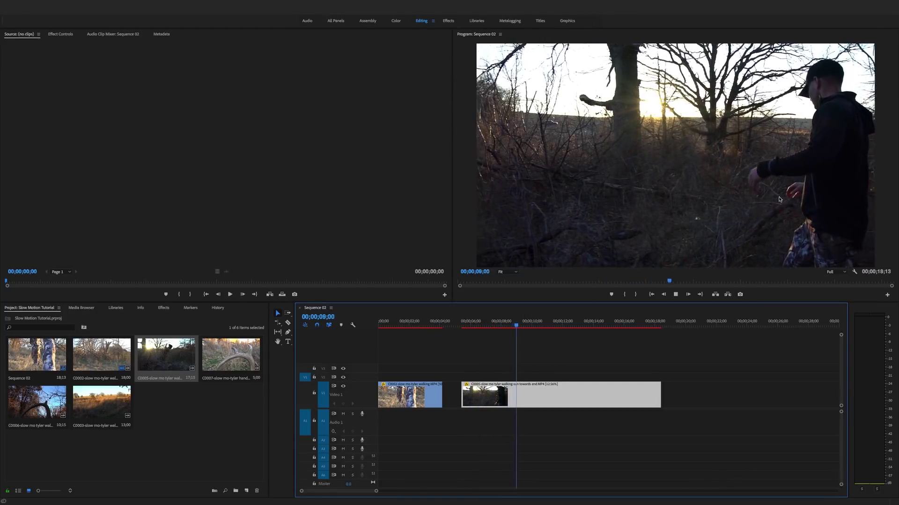
pyautogui.press('space')
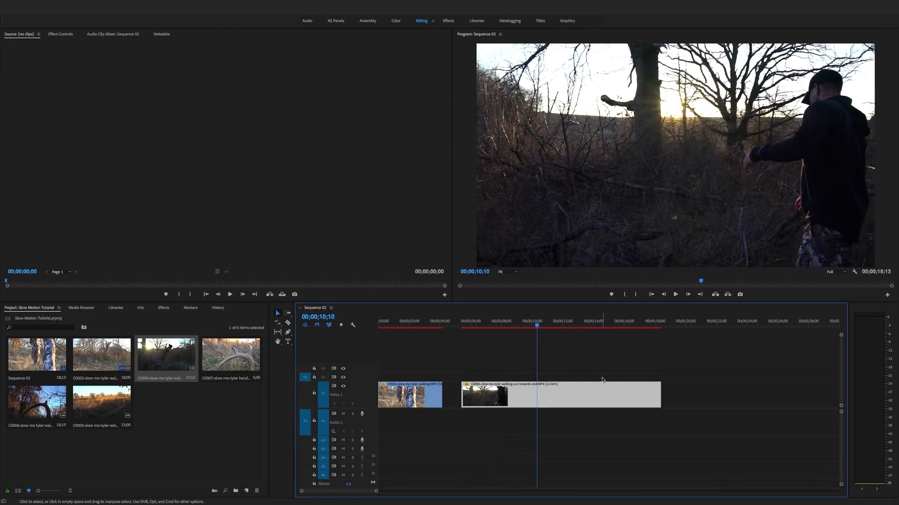
pyautogui.hotkey('ctrl', 'z')
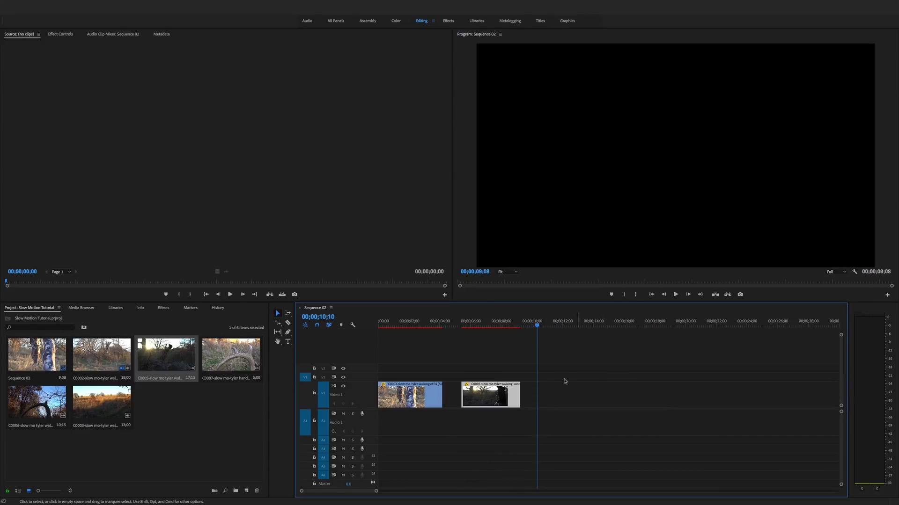
# Replay the slowed CD005 clip from its start, park the playhead at 00;00;10;04 and clear the clip selection
pyautogui.moveTo(464, 325); pyautogui.dragTo(461, 329)
pyautogui.press('space')
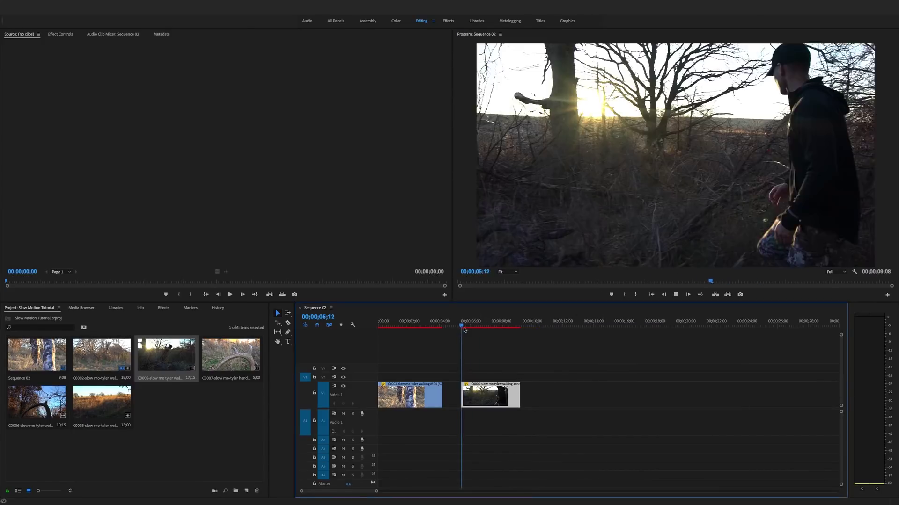
pyautogui.press('space')
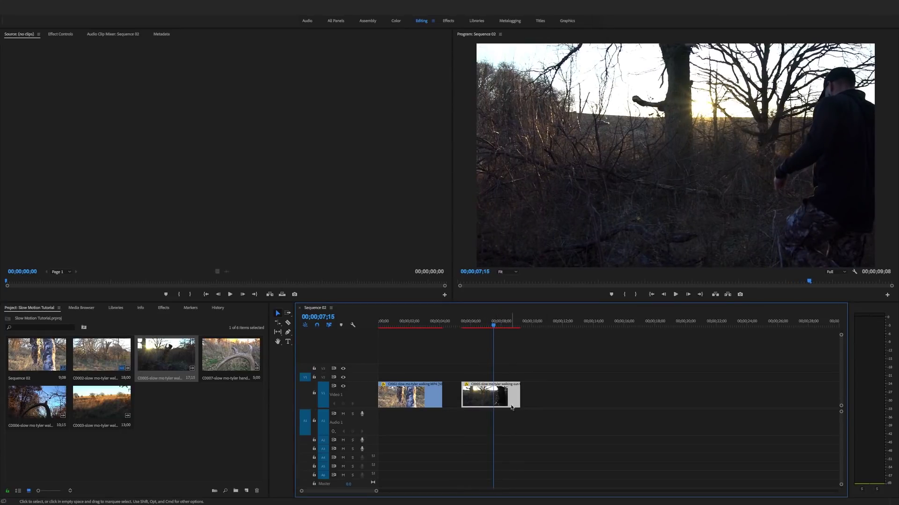
pyautogui.click(532, 325)
pyautogui.moveTo(532, 325); pyautogui.dragTo(533, 325)
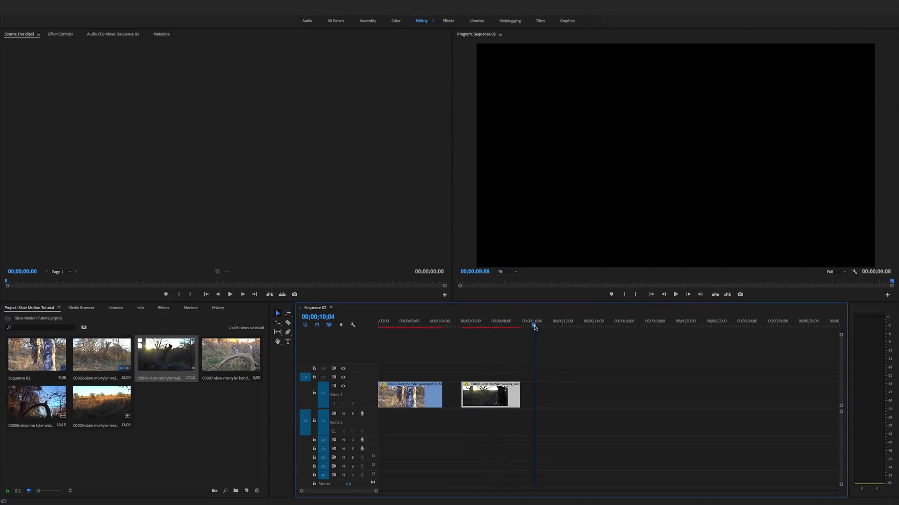
pyautogui.click(566, 397)
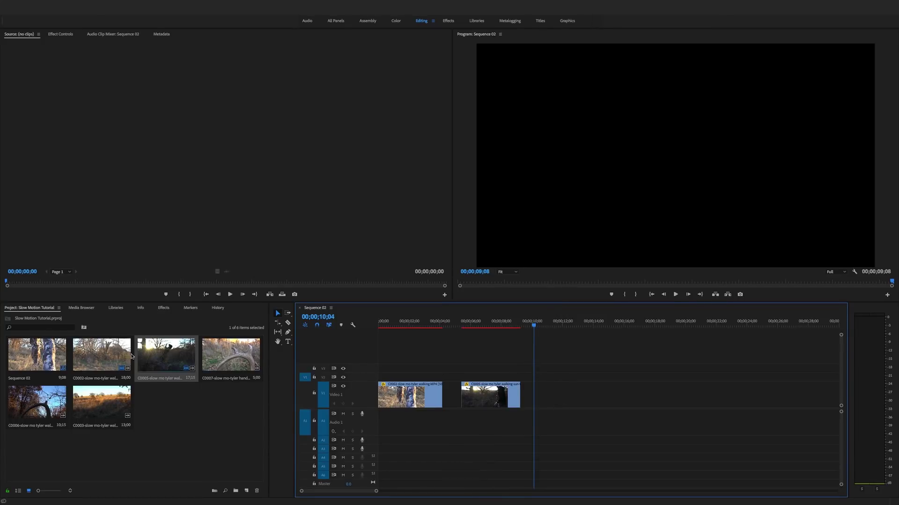
# Reinterpret the C0003 source clip in the project with an assumed frame rate of 29 fps
pyautogui.click(92, 369)
pyautogui.click(161, 361)
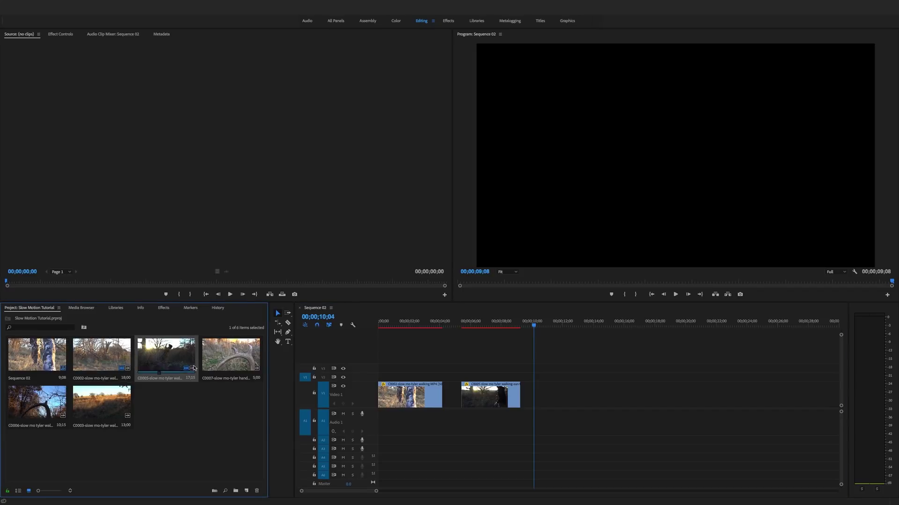
pyautogui.click(99, 409)
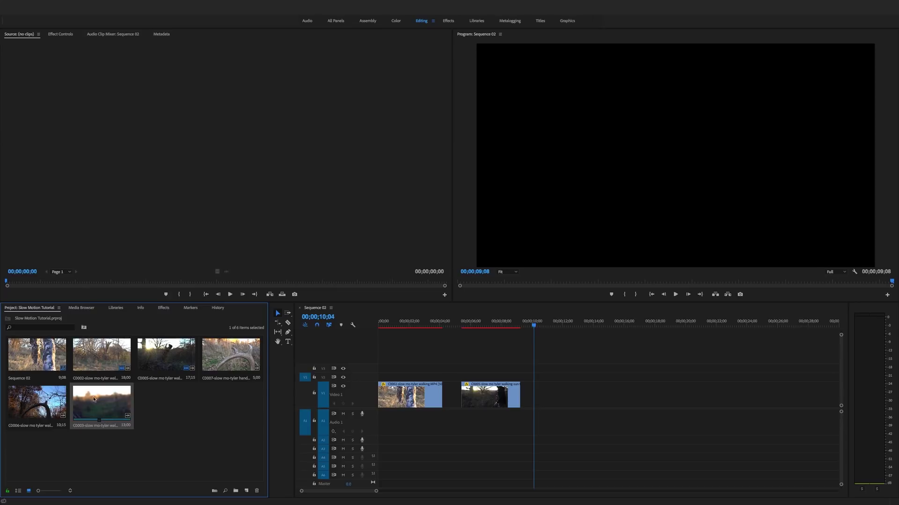
pyautogui.rightClick(115, 399)
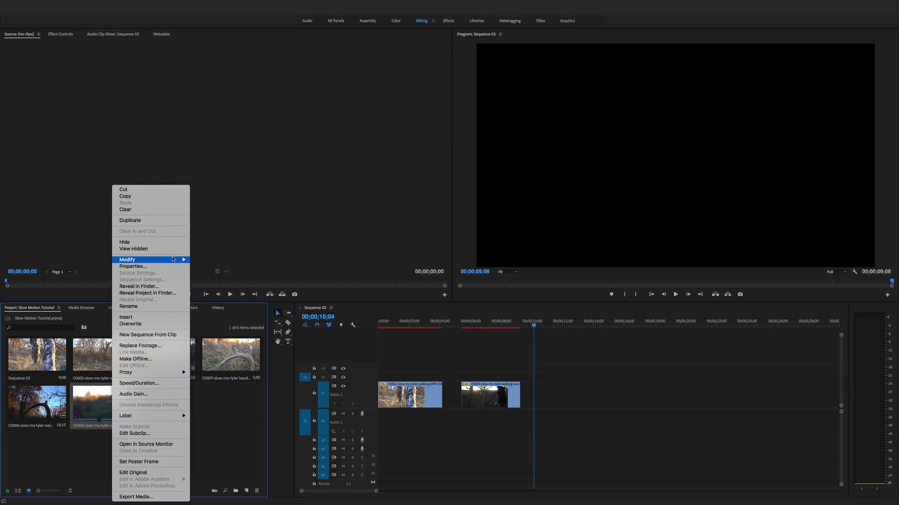
pyautogui.moveTo(161, 262)
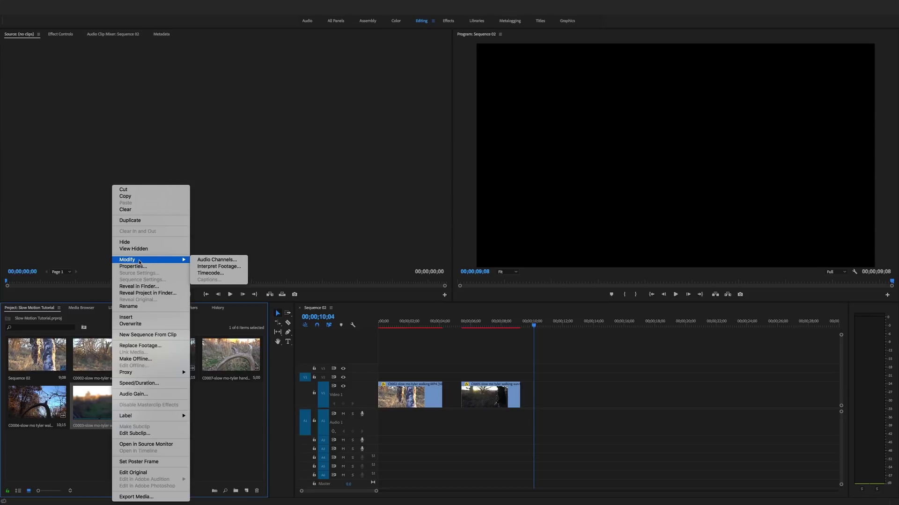
pyautogui.click(214, 266)
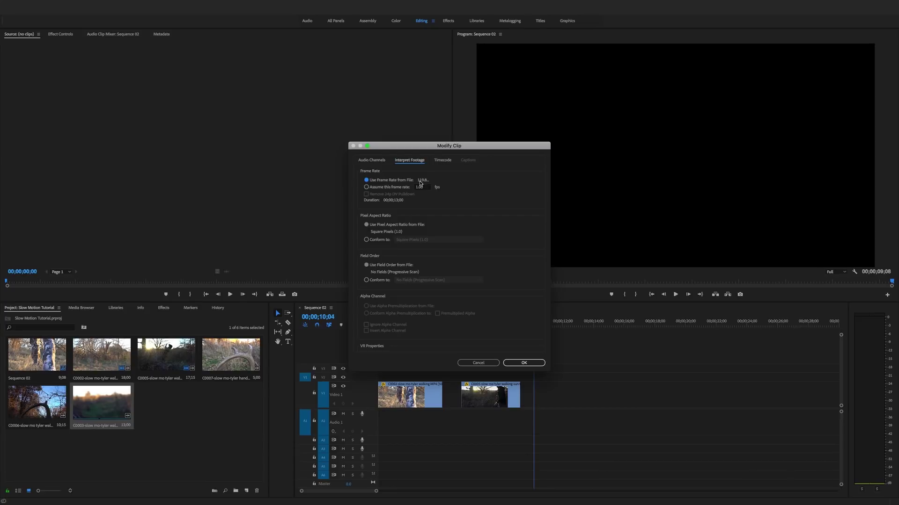
pyautogui.click(373, 188)
pyautogui.click(523, 364)
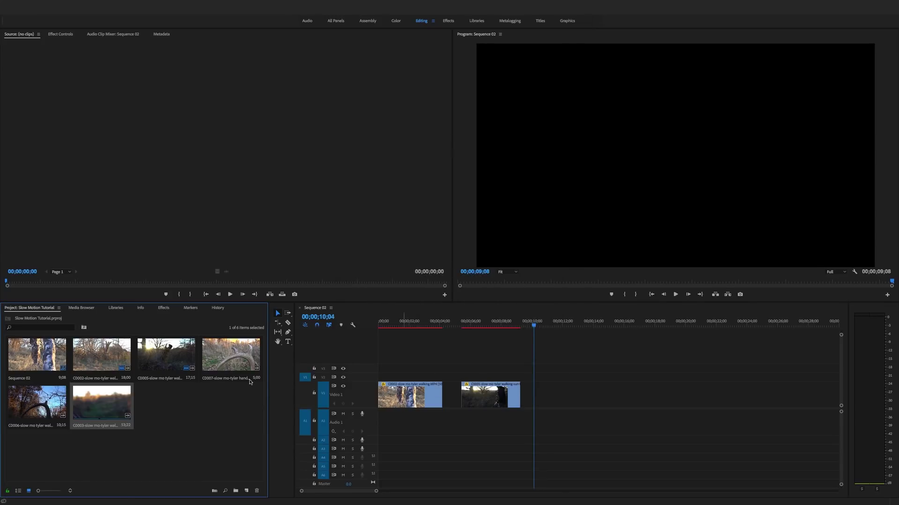
# Open the C0003 clip in the source monitor and mark its in point at 08;46;08;03 and out point at 08;46;13;05
pyautogui.doubleClick(102, 400)
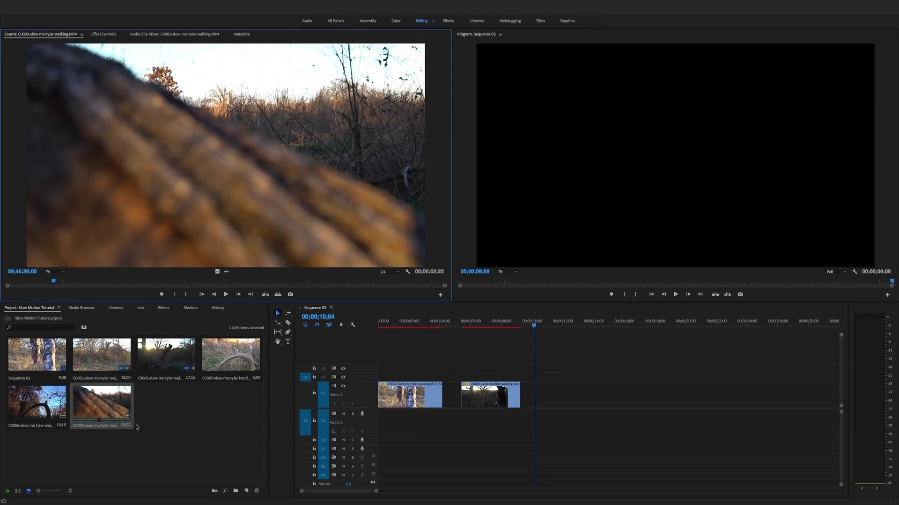
pyautogui.press('space')
pyautogui.moveTo(73, 291); pyautogui.dragTo(294, 289)
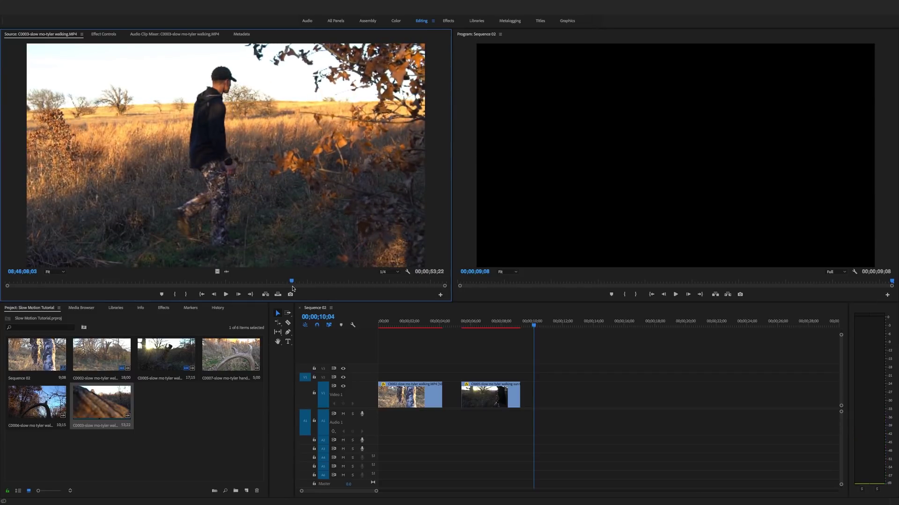
pyautogui.press('i')
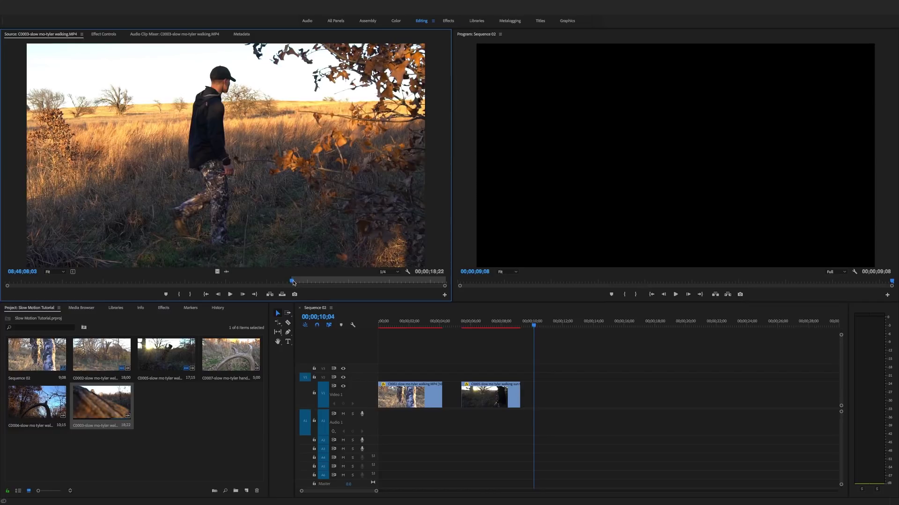
pyautogui.moveTo(293, 283); pyautogui.dragTo(334, 287)
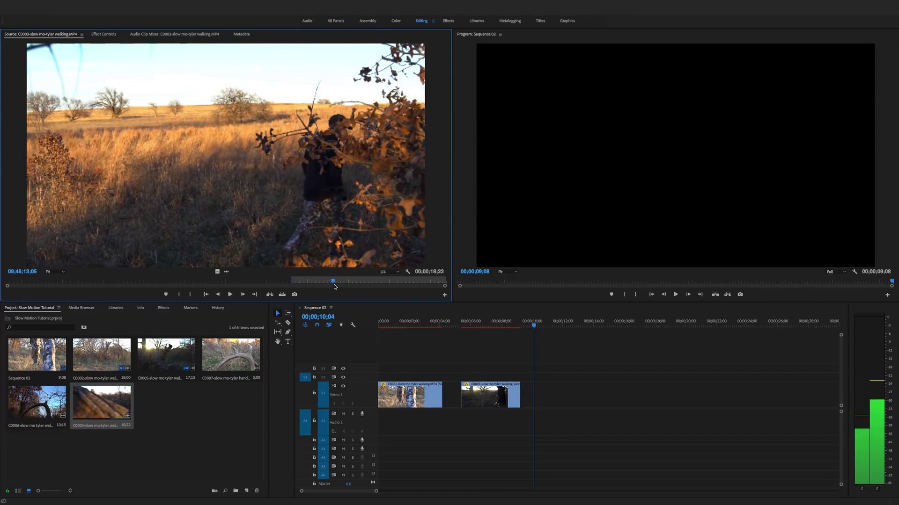
pyautogui.press('o')
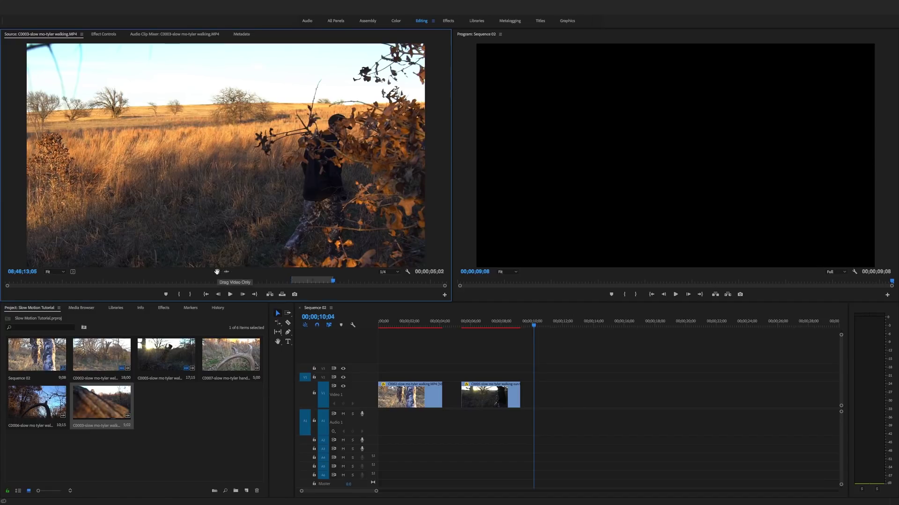
# Place the marked C0003 range, video only, on track V1 at 00;00;10;04 and play it back
pyautogui.moveTo(526, 363); pyautogui.dragTo(556, 397)
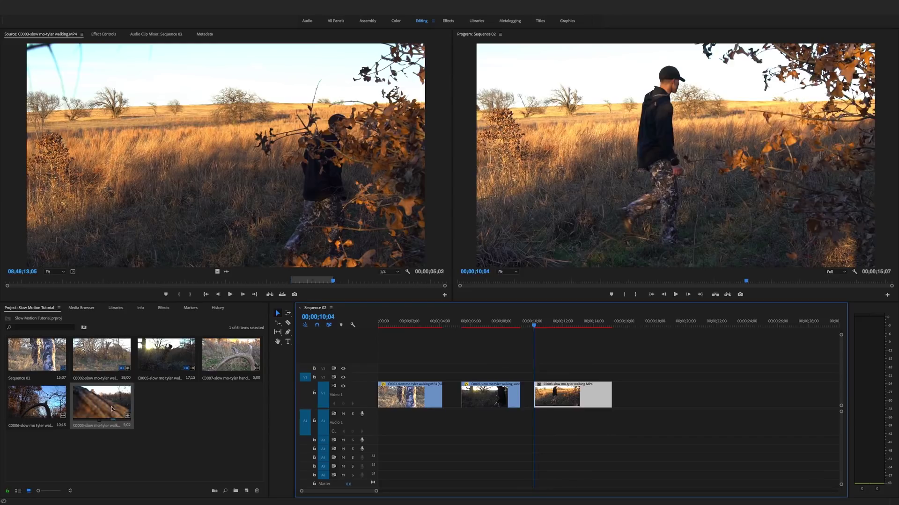
pyautogui.press('space')
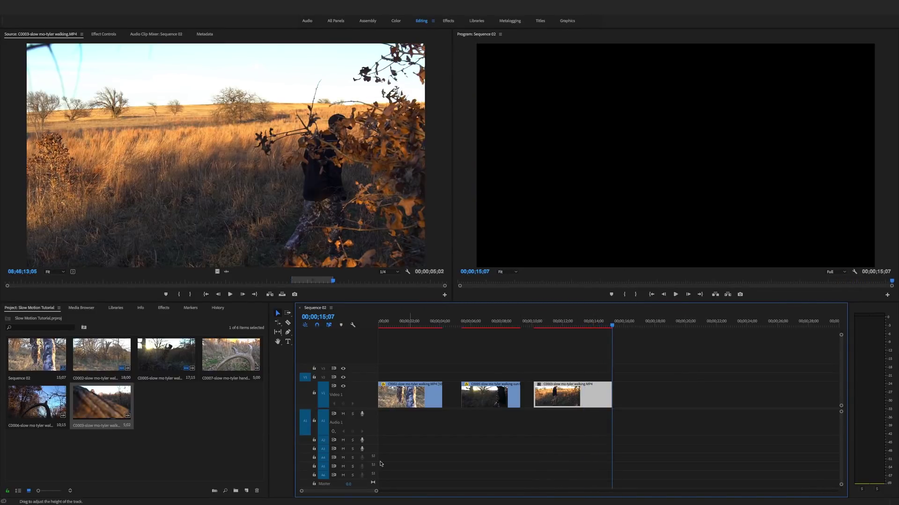
pyautogui.moveTo(377, 491); pyautogui.dragTo(333, 495)
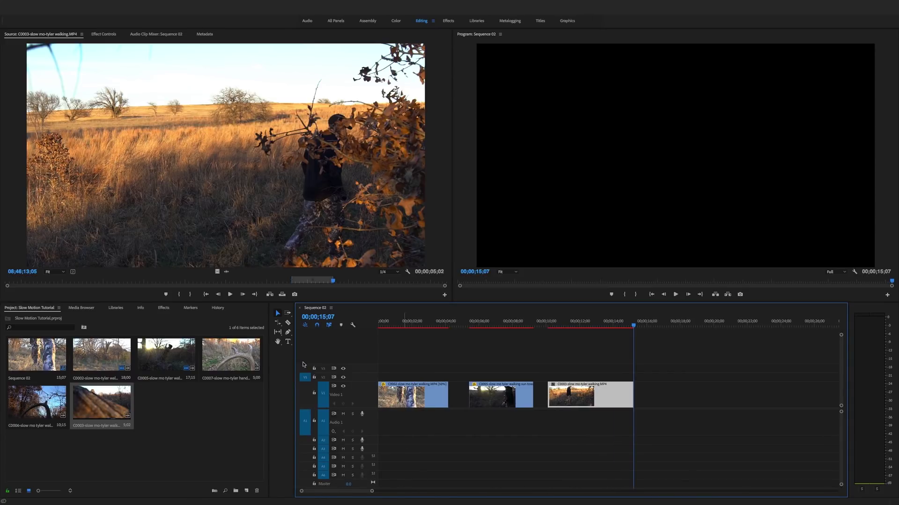
pyautogui.moveTo(372, 491); pyautogui.dragTo(401, 492)
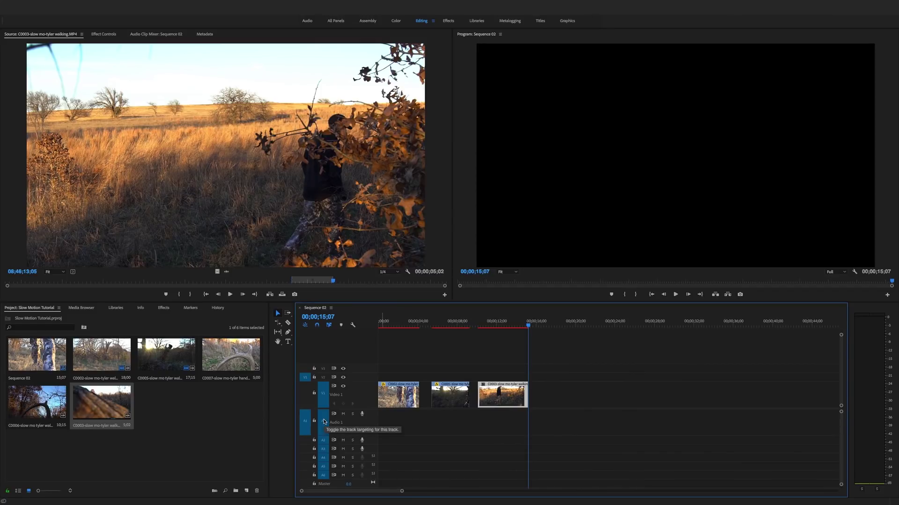
# Open the C0006 clip and reinterpret its footage with an assumed frame rate of 29 fps
pyautogui.click(182, 407)
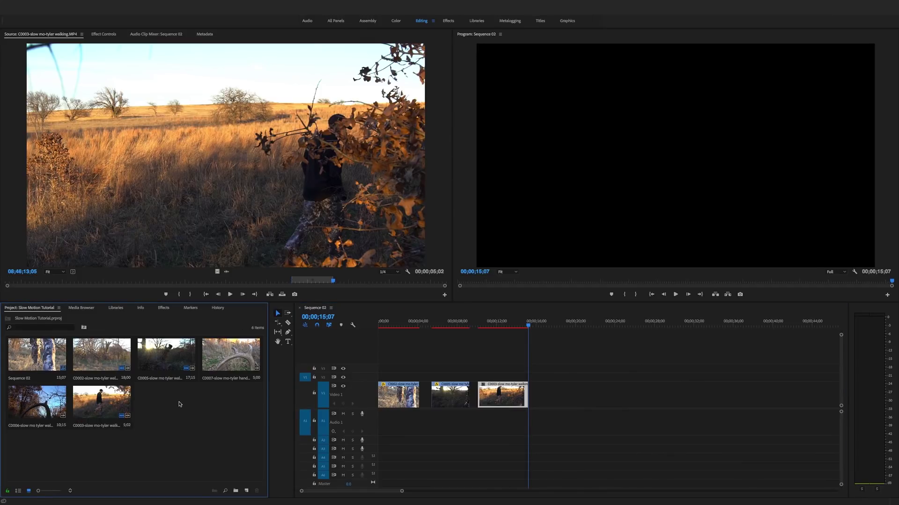
pyautogui.click(123, 389)
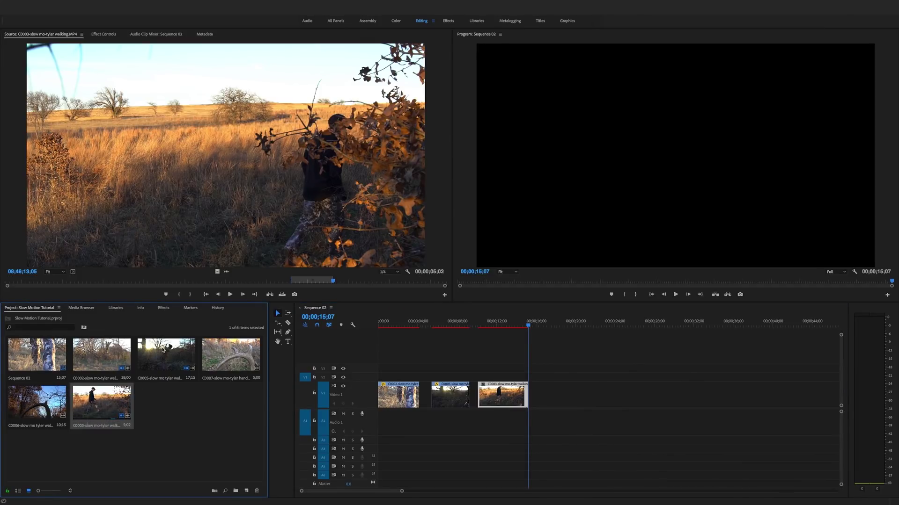
pyautogui.doubleClick(38, 408)
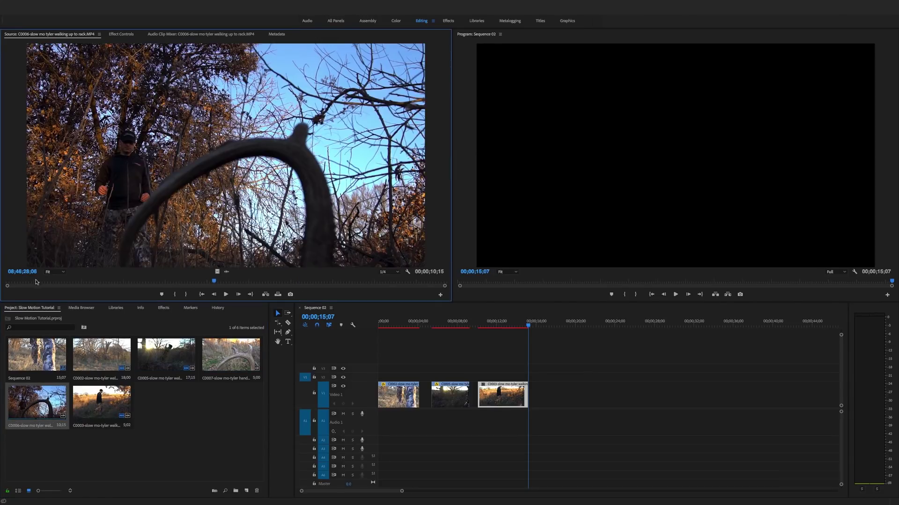
pyautogui.rightClick(36, 402)
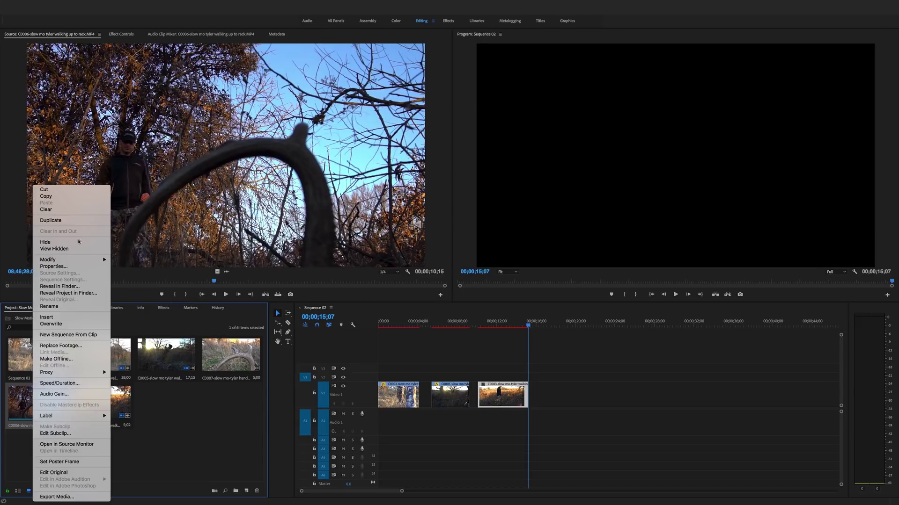
pyautogui.moveTo(63, 263)
pyautogui.click(139, 267)
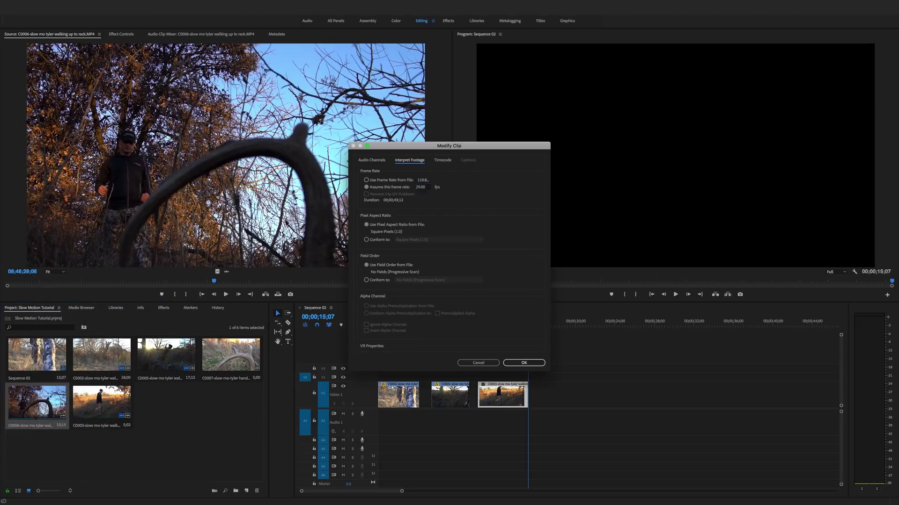
pyautogui.write('29')
pyautogui.press('Return')
# Mark a range of about 00;00;04;29 in the C0006 clip and place its video on V1 just after the C0003 clip
pyautogui.moveTo(101, 285); pyautogui.dragTo(145, 286)
pyautogui.moveTo(224, 287); pyautogui.dragTo(323, 288)
pyautogui.press('i')
pyautogui.press('o')
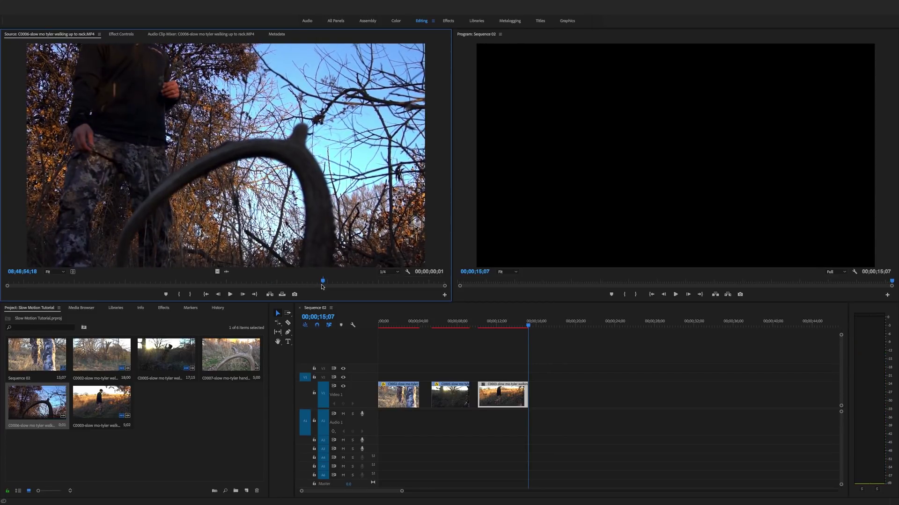
pyautogui.moveTo(325, 284); pyautogui.dragTo(275, 284)
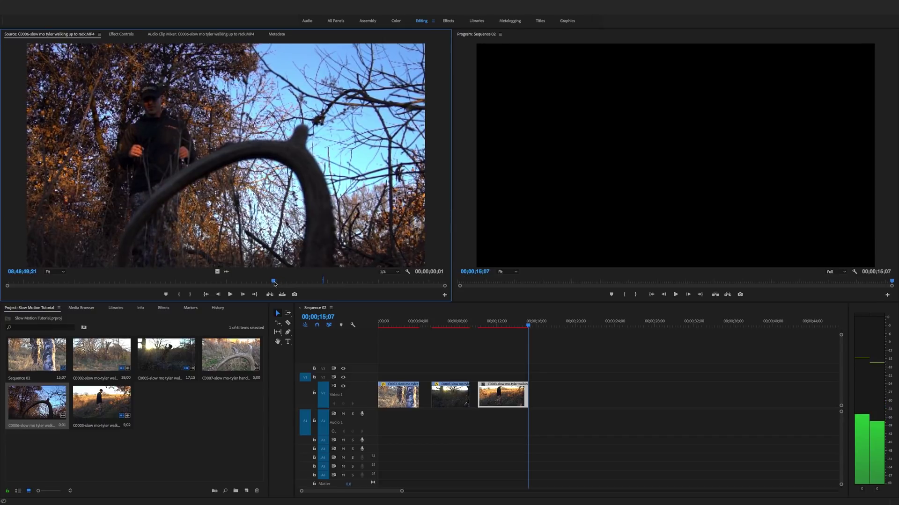
pyautogui.press('i')
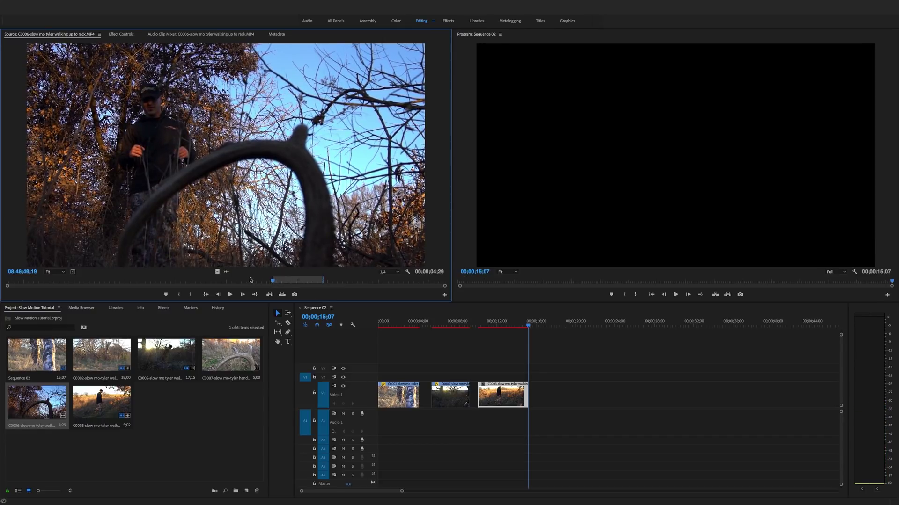
pyautogui.moveTo(217, 272); pyautogui.dragTo(555, 399)
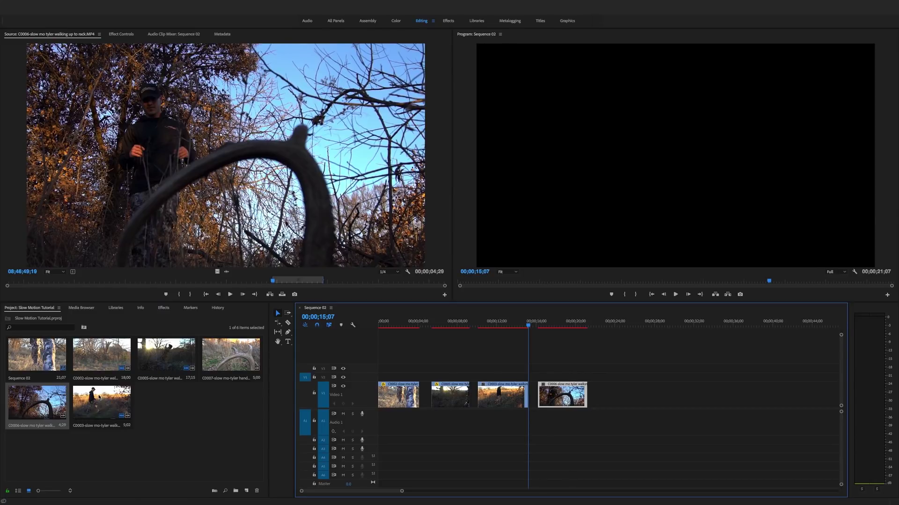
# Open the C0007 clip and reinterpret its footage with an assumed frame rate of 29 fps
pyautogui.doubleClick(231, 357)
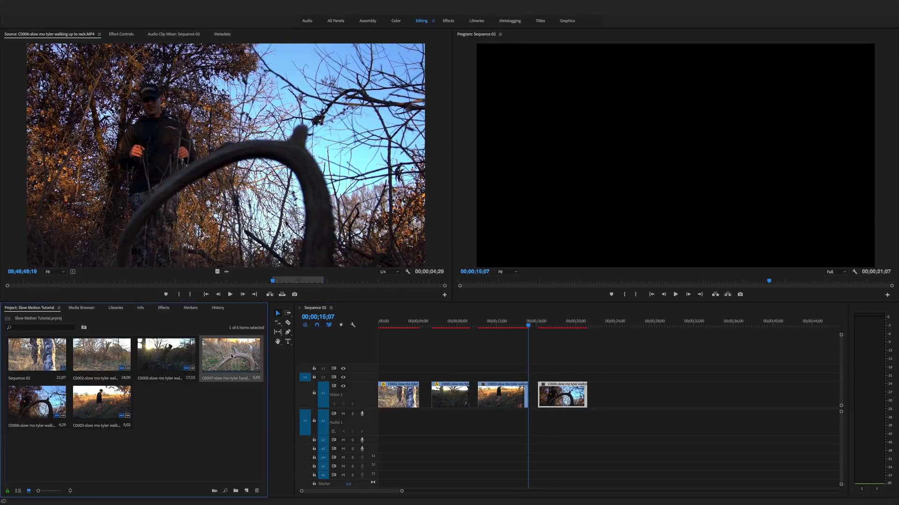
pyautogui.rightClick(230, 357)
pyautogui.moveTo(263, 264)
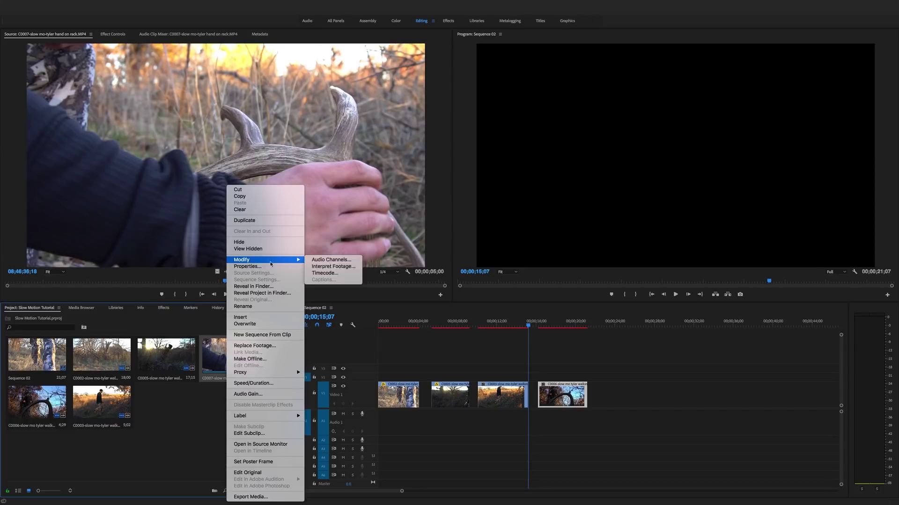
pyautogui.click(346, 266)
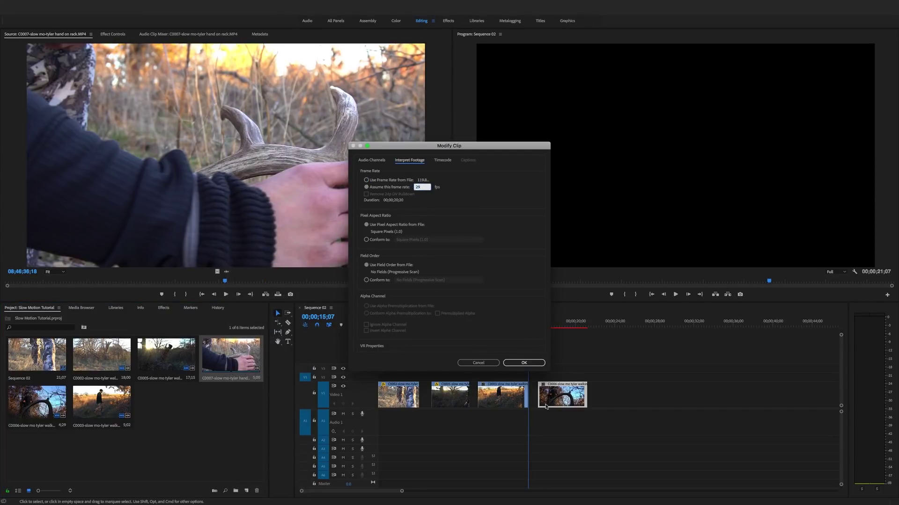
pyautogui.click(524, 363)
# Mark a range of about 00;00;02;10 in the C0007 clip and place its video on V1 after the C0006 clip
pyautogui.moveTo(68, 288); pyautogui.dragTo(151, 287)
pyautogui.moveTo(64, 282); pyautogui.dragTo(152, 285)
pyautogui.press('i')
pyautogui.press('o')
pyautogui.moveTo(217, 272); pyautogui.dragTo(610, 394)
pyautogui.moveTo(405, 490); pyautogui.dragTo(373, 494)
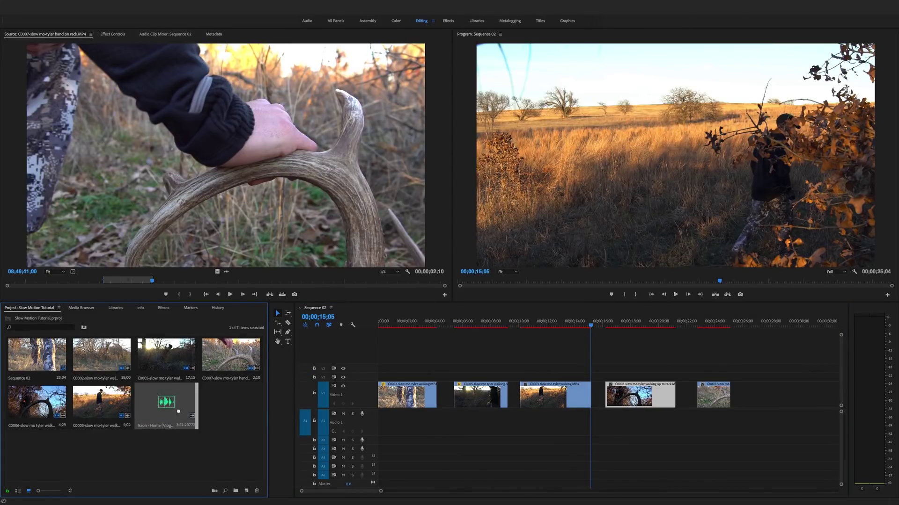
# Lay the music file on Audio 1 from the sequence start and move the C0002 clip to start at about 00;00;01;07
pyautogui.moveTo(288, 410); pyautogui.dragTo(383, 426)
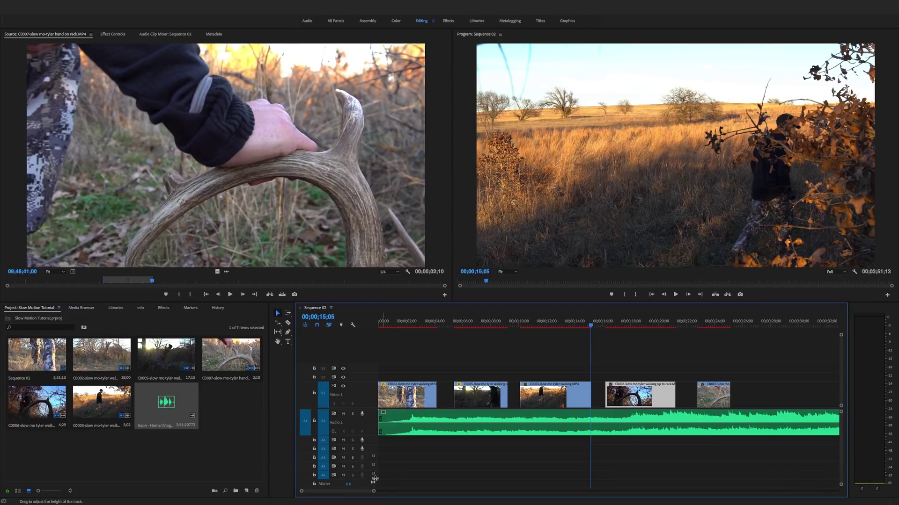
pyautogui.moveTo(418, 391); pyautogui.dragTo(435, 391)
# Move the C0003 clip ahead of the C0005 clip on V1, then play the sequence from its start to 00;00;02;13
pyautogui.click(487, 396)
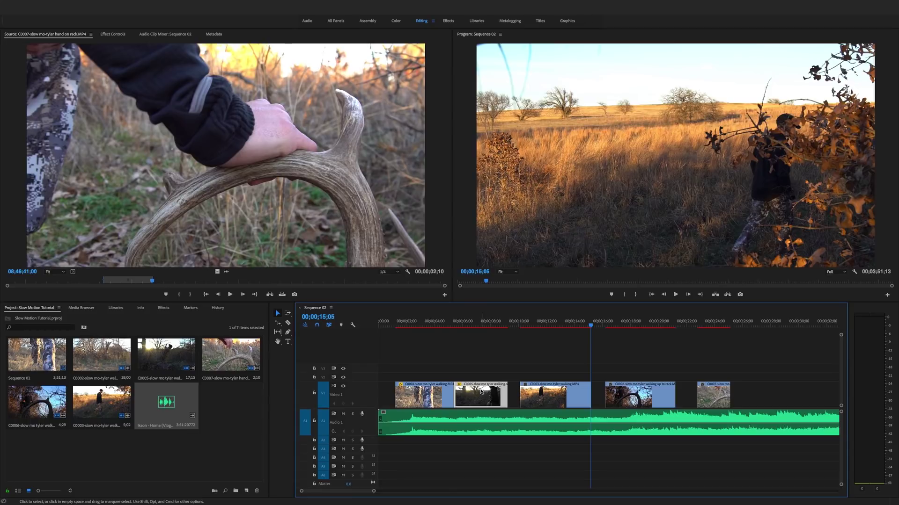
pyautogui.moveTo(549, 396); pyautogui.dragTo(513, 394)
pyautogui.press('Home')
pyautogui.press('space')
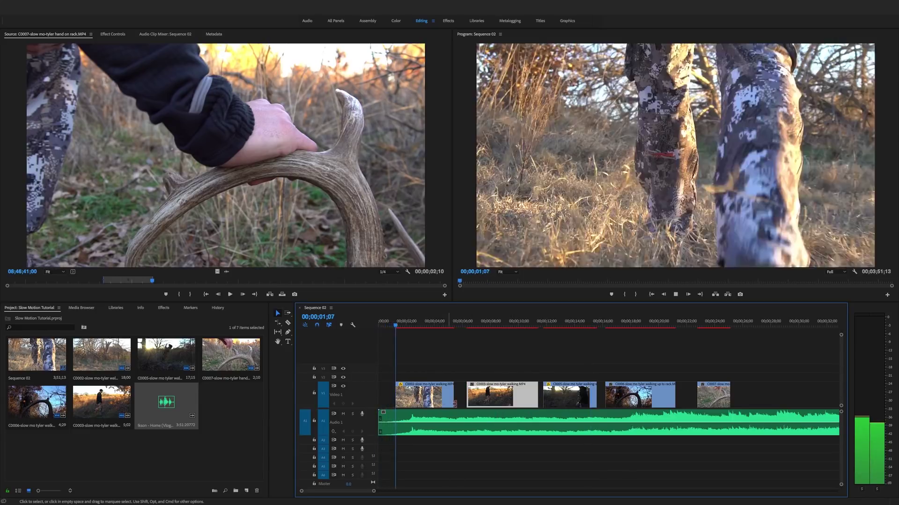
pyautogui.press('space')
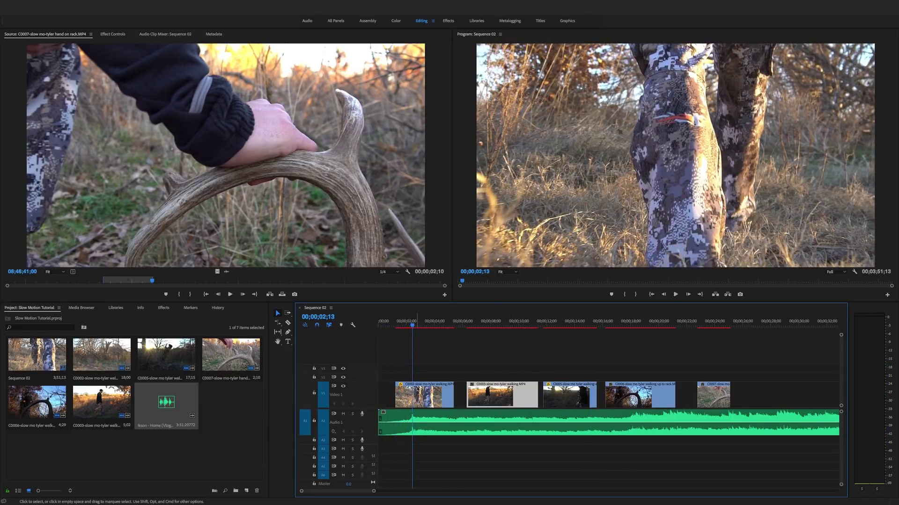
# Shift the C0003, C0005, C0006 and C0007 clips about 13.5 seconds later and move the C0002 clip to start at 00;00;02;13
pyautogui.keyDown('shift'); pyautogui.click(562, 397); pyautogui.keyUp('shift')
pyautogui.keyDown('shift'); pyautogui.click(624, 396); pyautogui.keyUp('shift')
pyautogui.keyDown('shift'); pyautogui.click(718, 401); pyautogui.keyUp('shift')
pyautogui.moveTo(516, 384); pyautogui.dragTo(705, 387)
pyautogui.click(419, 395)
pyautogui.moveTo(419, 395); pyautogui.dragTo(435, 395)
# Play from the start to 00;00;06;10, trim the C0002 clip's end to that point and move the C0003 clip directly after it
pyautogui.press('Home')
pyautogui.press('space')
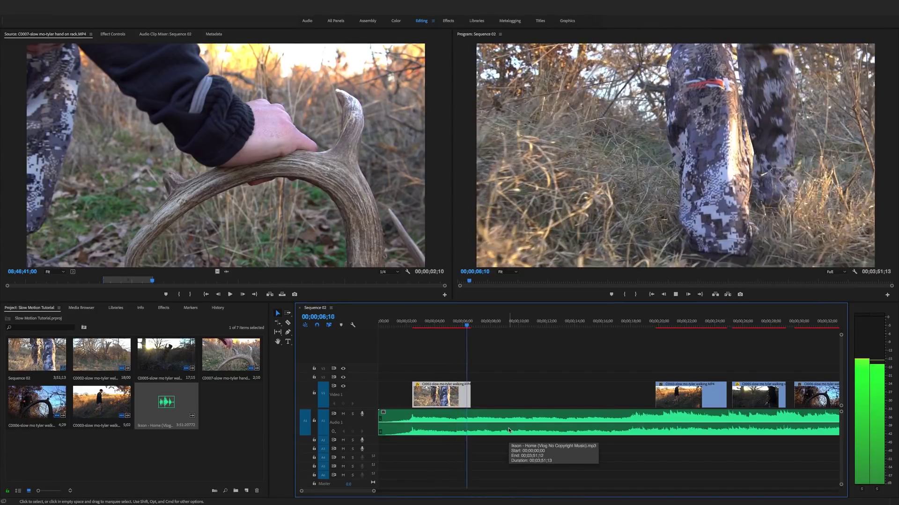
pyautogui.press('space')
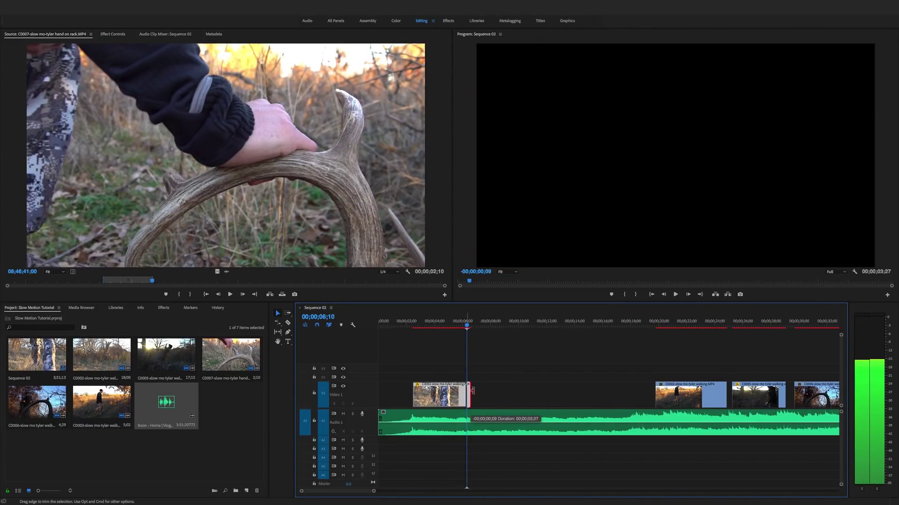
pyautogui.moveTo(679, 403); pyautogui.dragTo(494, 404)
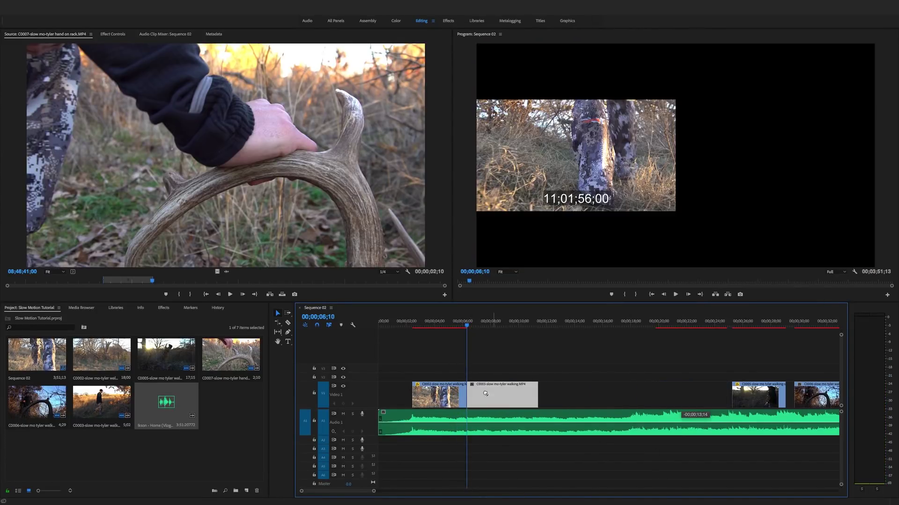
# Play on to 00;00;10;09, trim the C0003 clip's end to that point and move the C0005 clip directly after it
pyautogui.press('space')
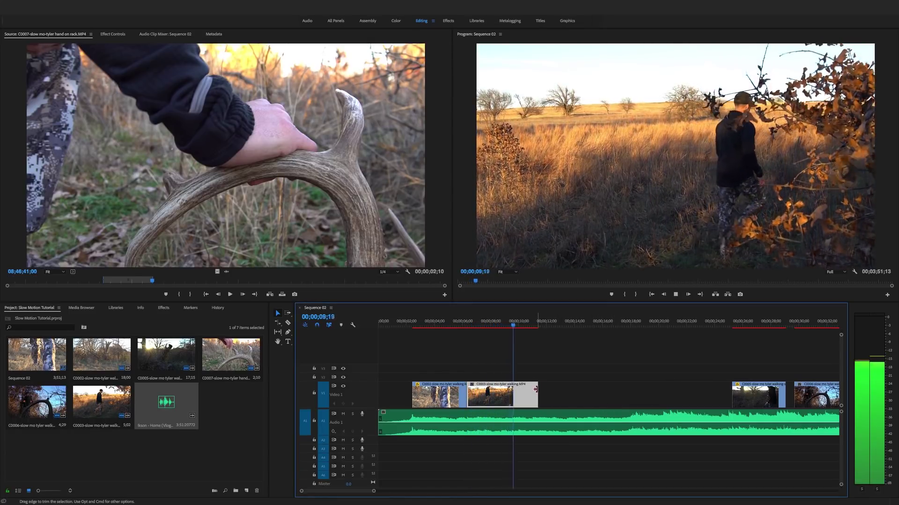
pyautogui.press('space')
pyautogui.moveTo(535, 389); pyautogui.dragTo(522, 390)
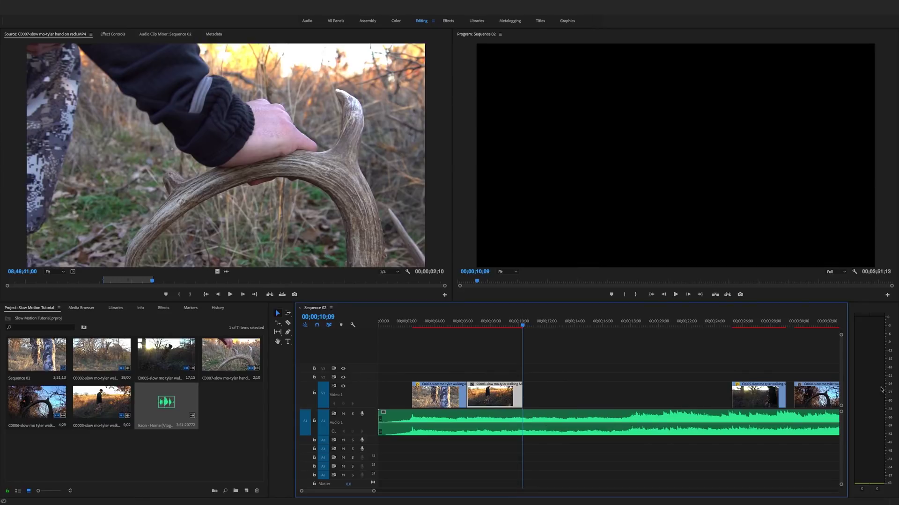
pyautogui.moveTo(763, 395); pyautogui.dragTo(553, 395)
# Play on to 00;00;14;07, extend the C0005 clip's end to that point and move the C0006 clip directly after it
pyautogui.press('space')
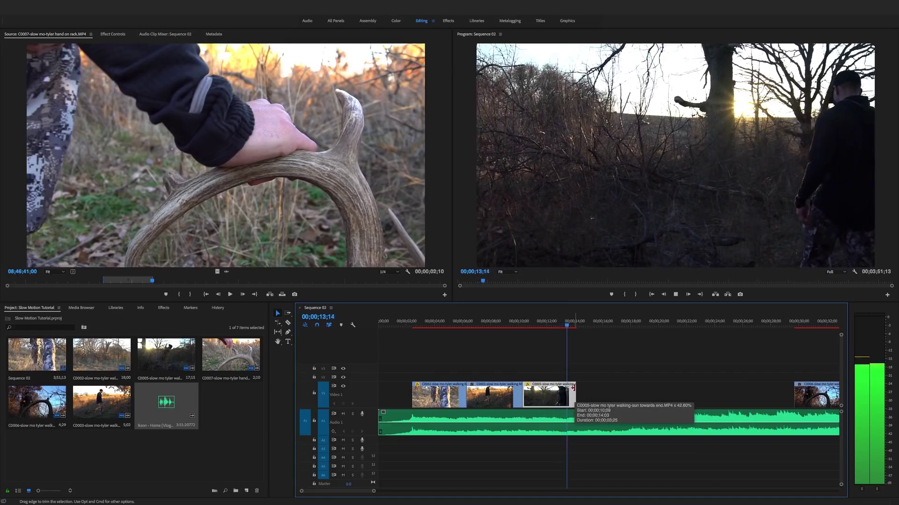
pyautogui.press('space')
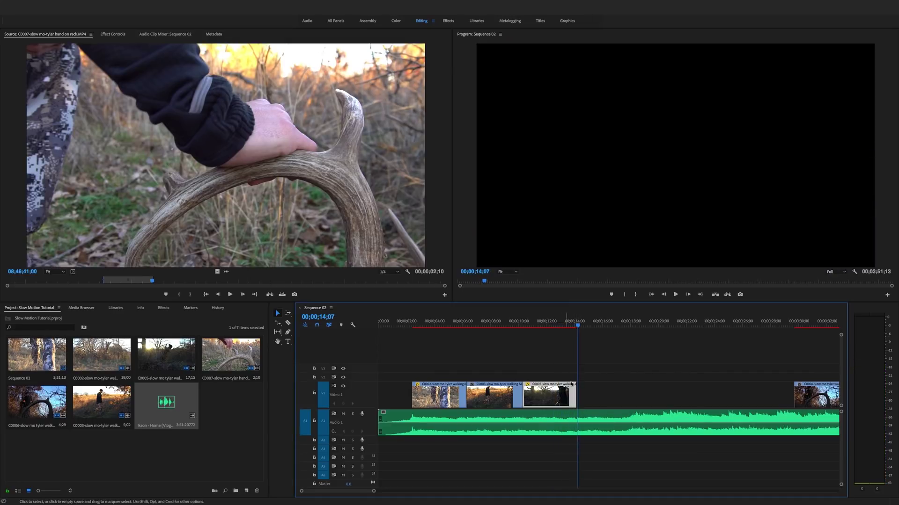
pyautogui.moveTo(574, 389); pyautogui.dragTo(577, 391)
pyautogui.moveTo(809, 400); pyautogui.dragTo(616, 402)
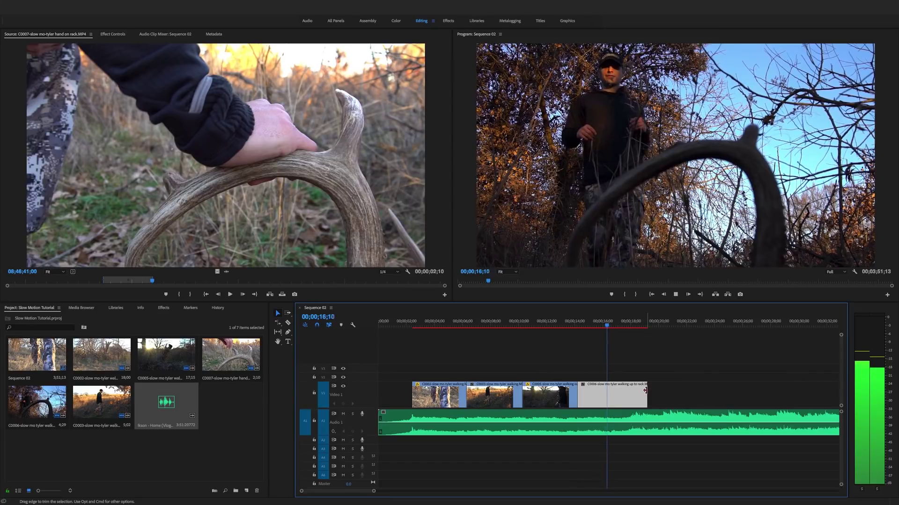
# Play on to 00;00;18;04, trim the C0006 clip's end to that point and move the C0007 clip directly after it
pyautogui.moveTo(644, 390); pyautogui.dragTo(632, 390)
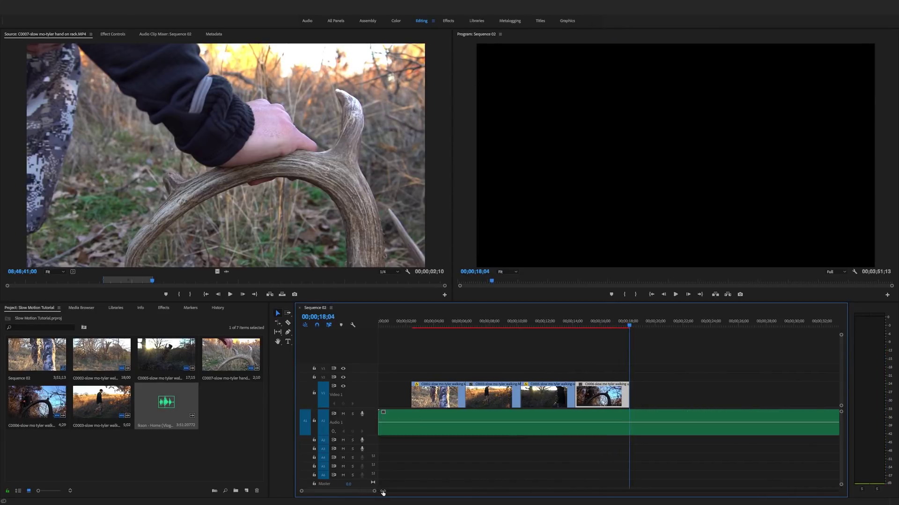
pyautogui.moveTo(379, 489); pyautogui.dragTo(402, 491)
pyautogui.moveTo(688, 395); pyautogui.dragTo(538, 395)
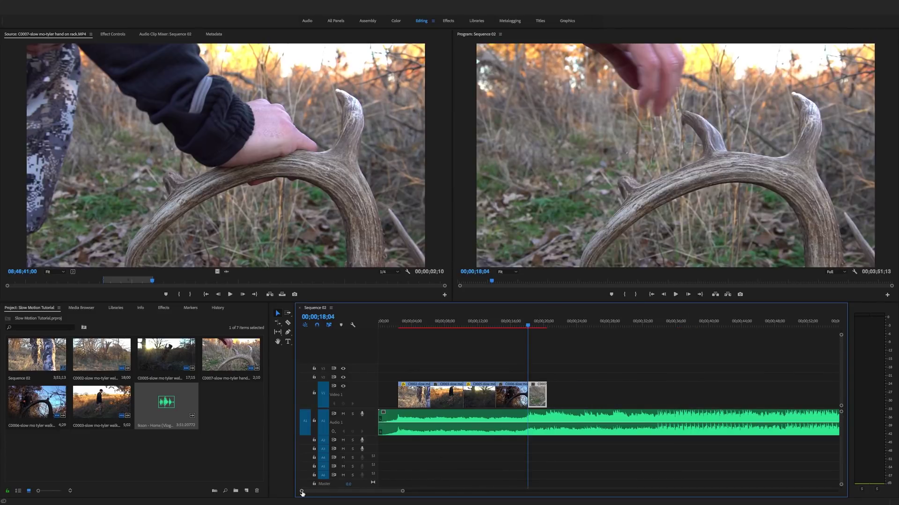
# Play on to 00;00;25;00 and extend the C0007 clip's end to that point
pyautogui.scroll(3, 309, 491)
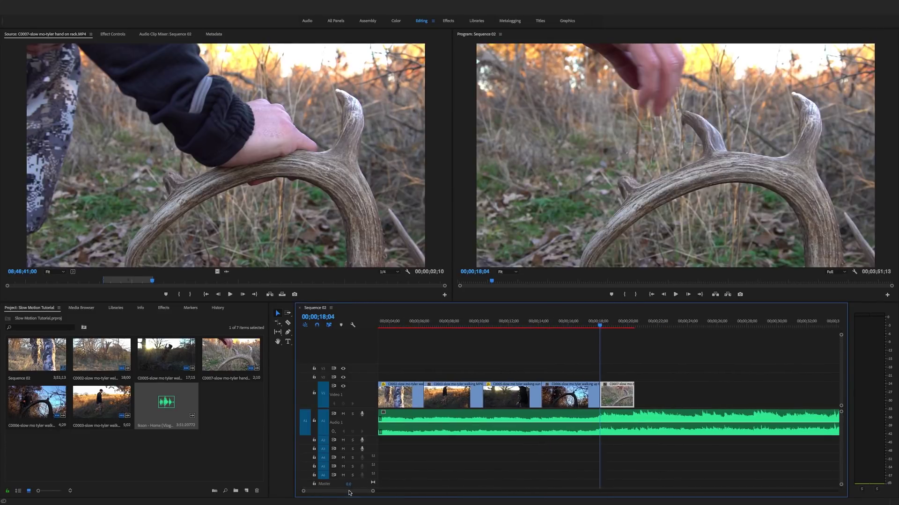
pyautogui.scroll(-1, 349, 493)
pyautogui.press('space')
pyautogui.moveTo(597, 392); pyautogui.dragTo(664, 395)
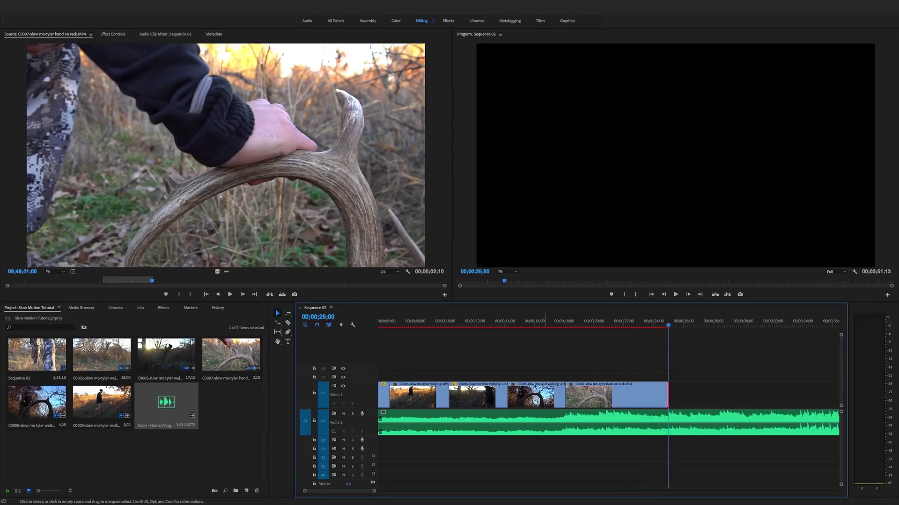
pyautogui.moveTo(662, 392); pyautogui.dragTo(667, 388)
# Apply the default Cross Dissolve transition at the end of the C0007 clip and lengthen it to about 5 seconds
pyautogui.rightClick(668, 392)
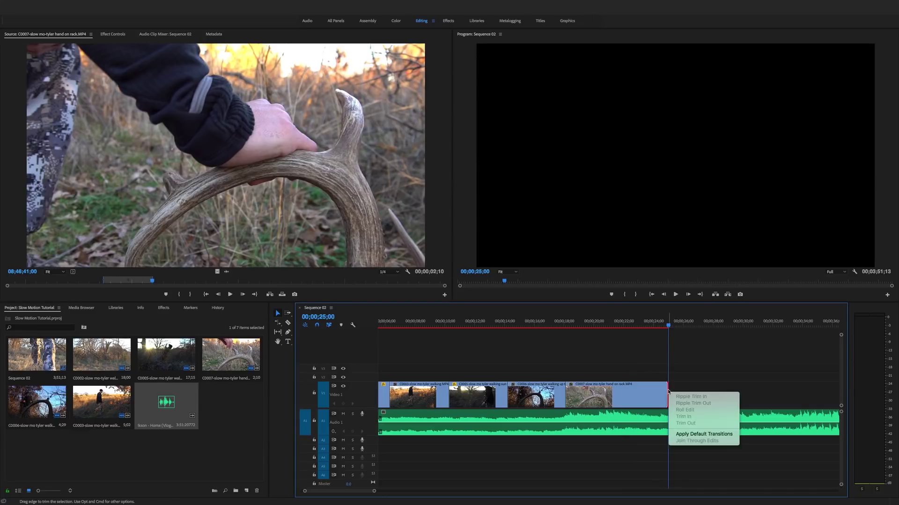
pyautogui.click(695, 435)
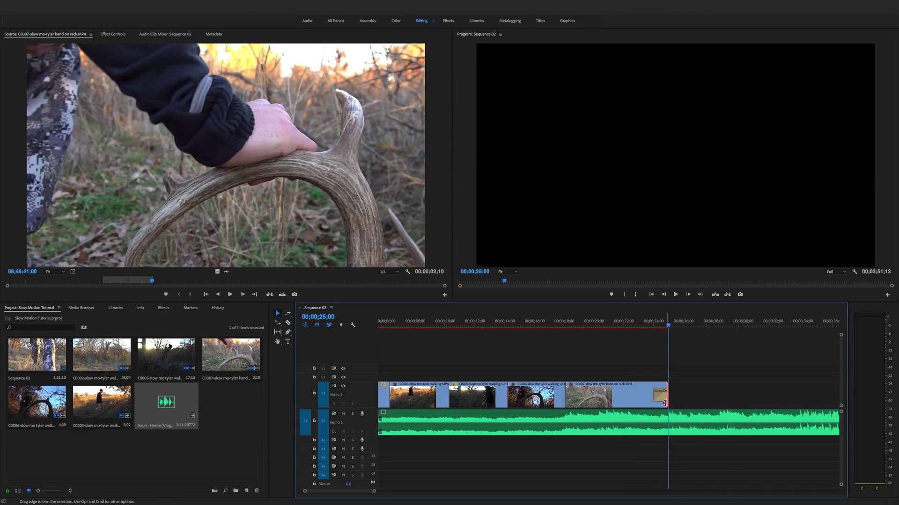
pyautogui.moveTo(654, 392); pyautogui.dragTo(592, 389)
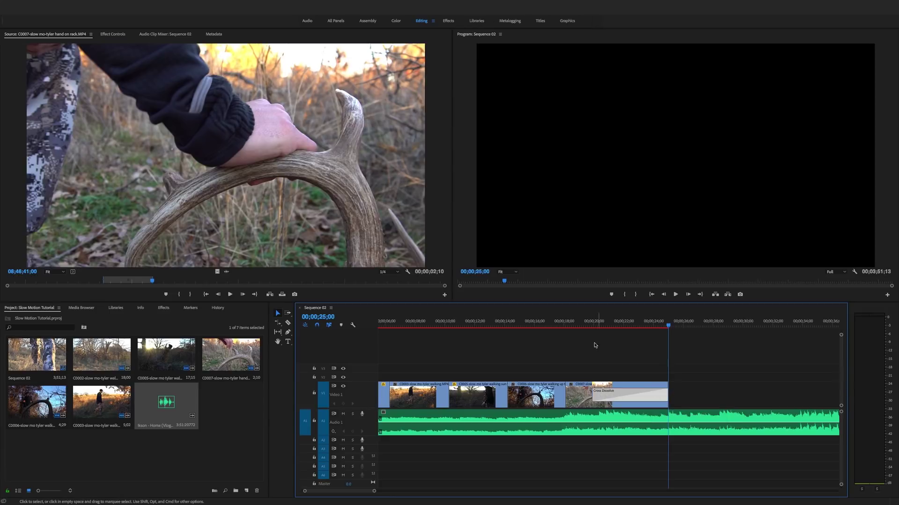
# Play from the start of the C0007 clip to 00;00;26;12, cut the music there and delete the remainder
pyautogui.moveTo(574, 323); pyautogui.dragTo(566, 324)
pyautogui.press('space')
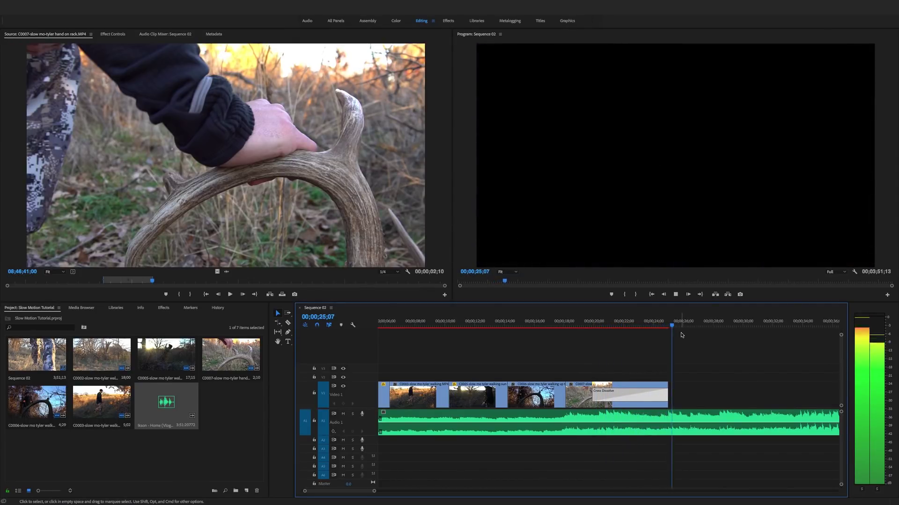
pyautogui.press('space')
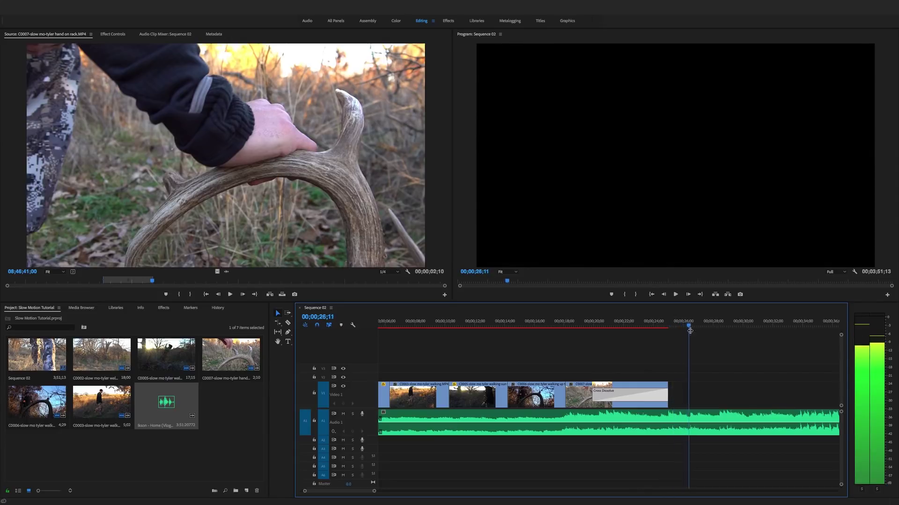
pyautogui.click(693, 415)
pyautogui.press('super+k')
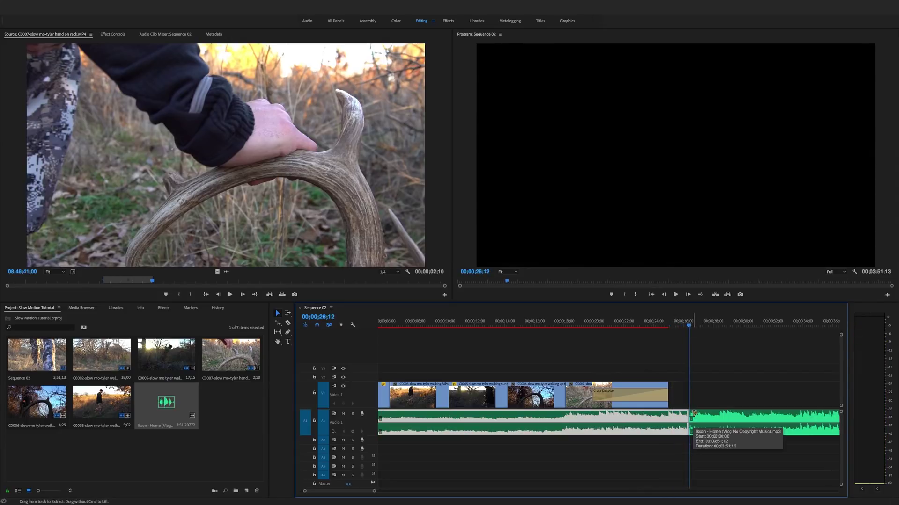
pyautogui.click(728, 421)
pyautogui.press('Delete')
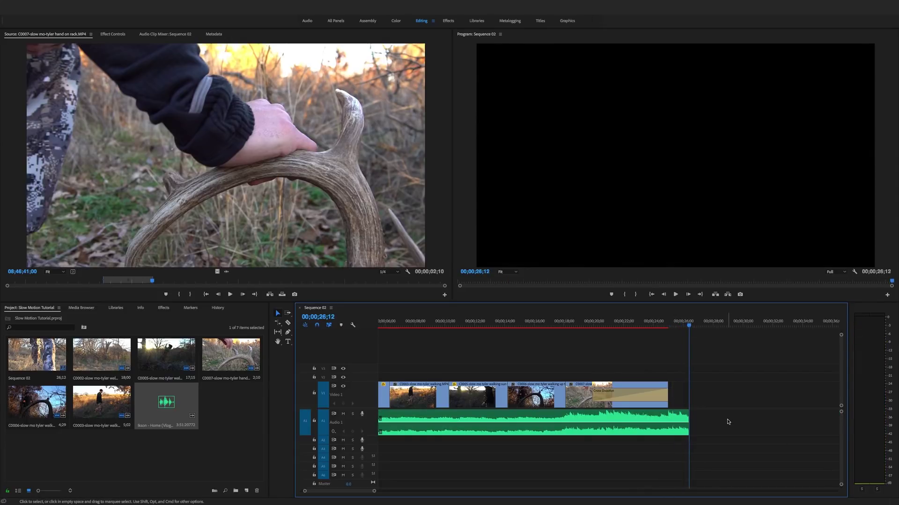
# Apply the default Constant Power transition at the music's end and lengthen it back to where the Cross Dissolve starts
pyautogui.rightClick(687, 417)
pyautogui.click(716, 463)
pyautogui.moveTo(677, 418); pyautogui.dragTo(593, 427)
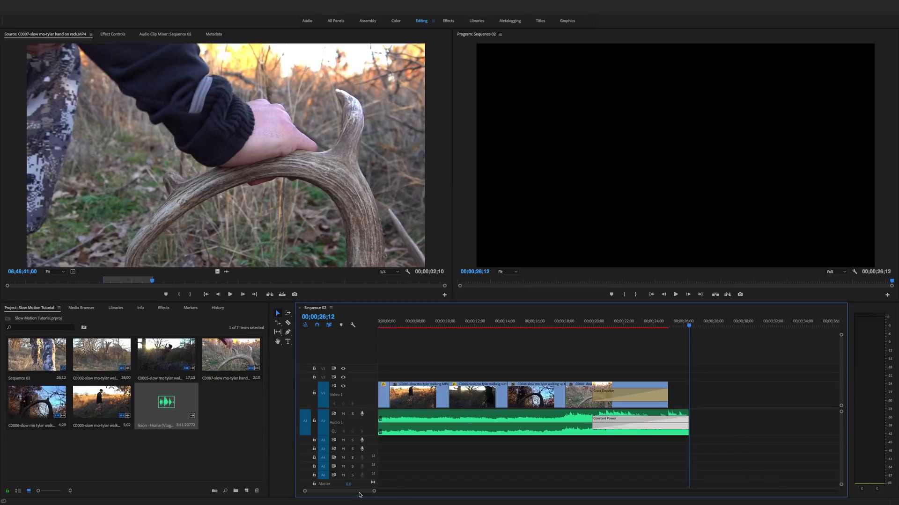
# Create an adjustment layer and lay it on V2, extended to span all the video clips
pyautogui.scroll(3, 348, 492)
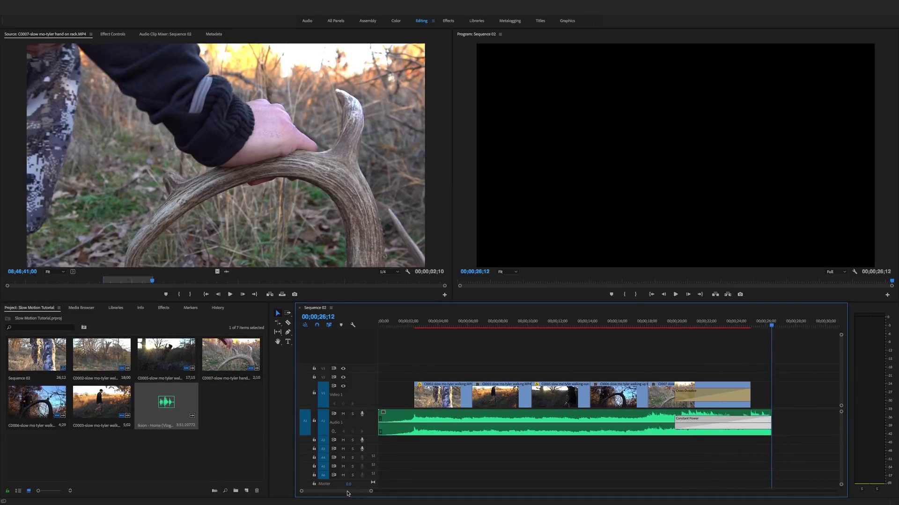
pyautogui.scroll(-2, 347, 493)
pyautogui.scroll(3, 337, 493)
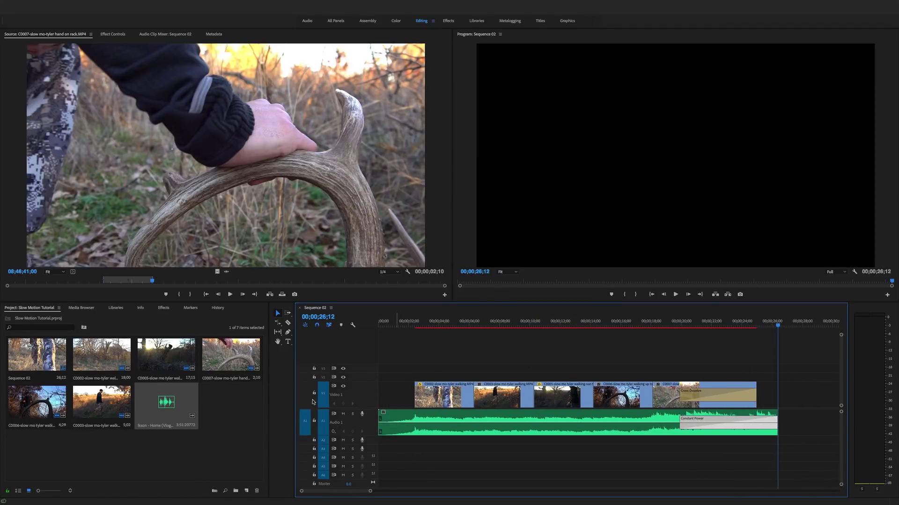
pyautogui.rightClick(227, 413)
pyautogui.moveTo(248, 442)
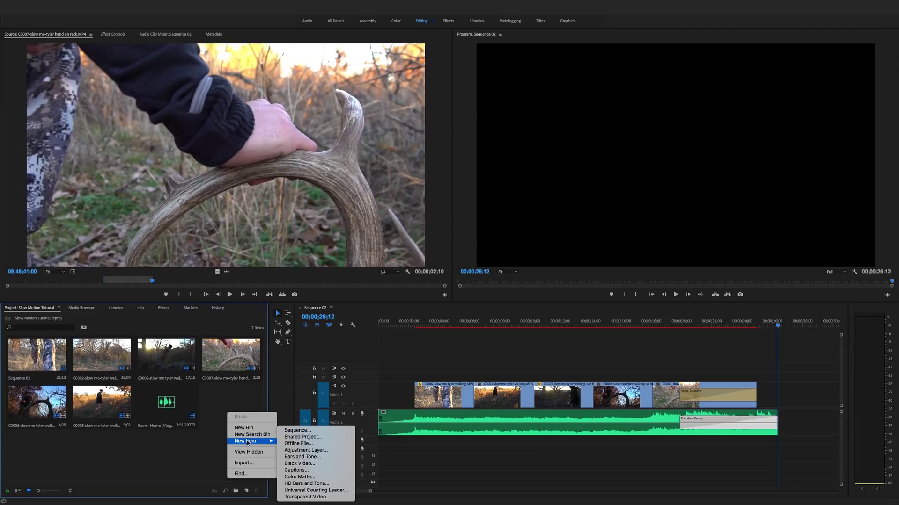
pyautogui.click(308, 451)
pyautogui.click(491, 287)
pyautogui.moveTo(244, 403); pyautogui.dragTo(420, 377)
pyautogui.moveTo(486, 376); pyautogui.dragTo(756, 376)
# Park the playhead at 00;00;04;13 and apply the Lumetri Color effect to the adjustment layer
pyautogui.moveTo(477, 323); pyautogui.dragTo(445, 323)
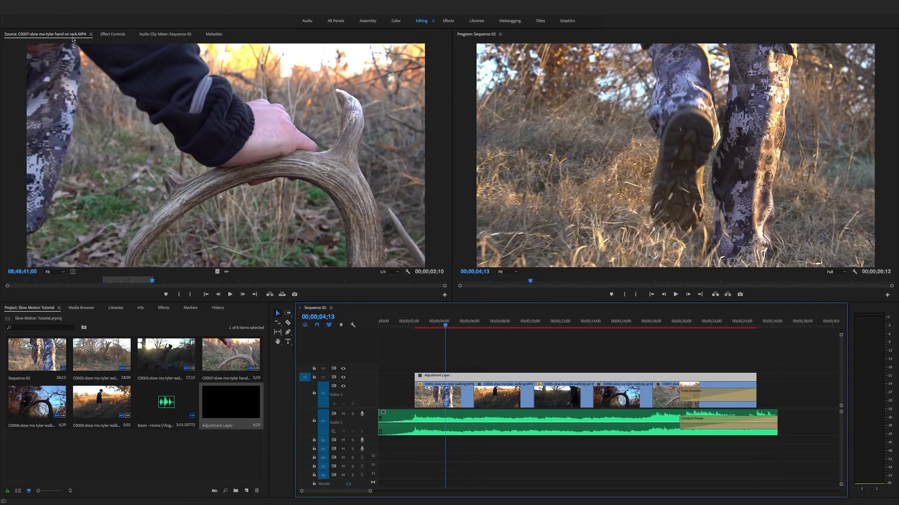
pyautogui.click(164, 308)
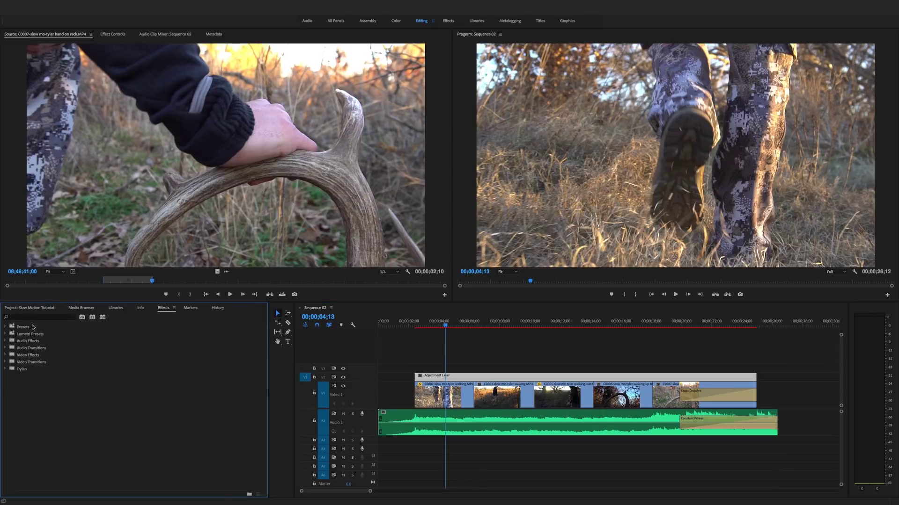
pyautogui.click(6, 369)
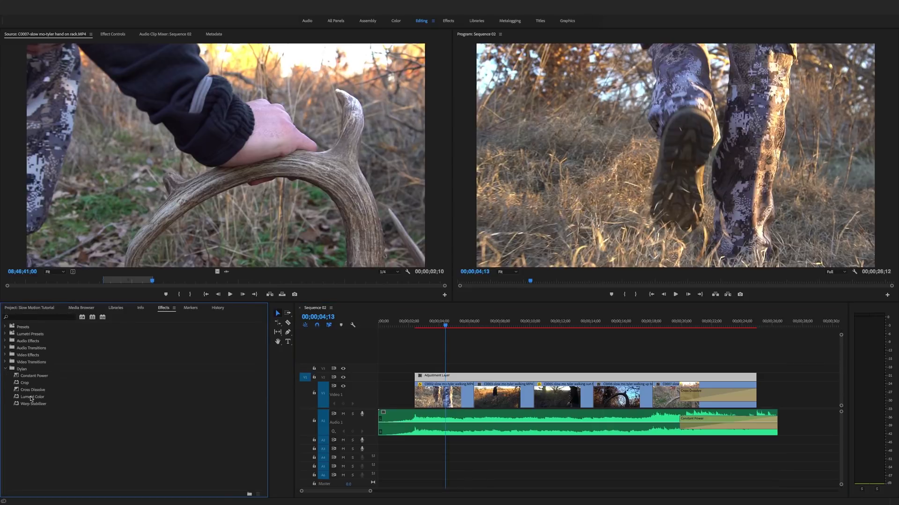
pyautogui.moveTo(31, 398); pyautogui.dragTo(496, 377)
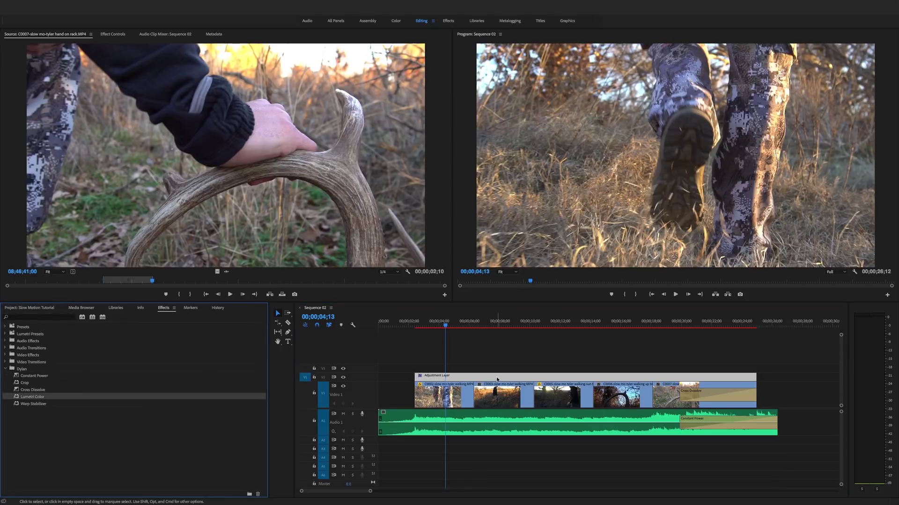
# Set the adjustment layer's Lumetri Creative look to Teal Orange - Classic (BLU)
pyautogui.click(113, 34)
pyautogui.click(10, 195)
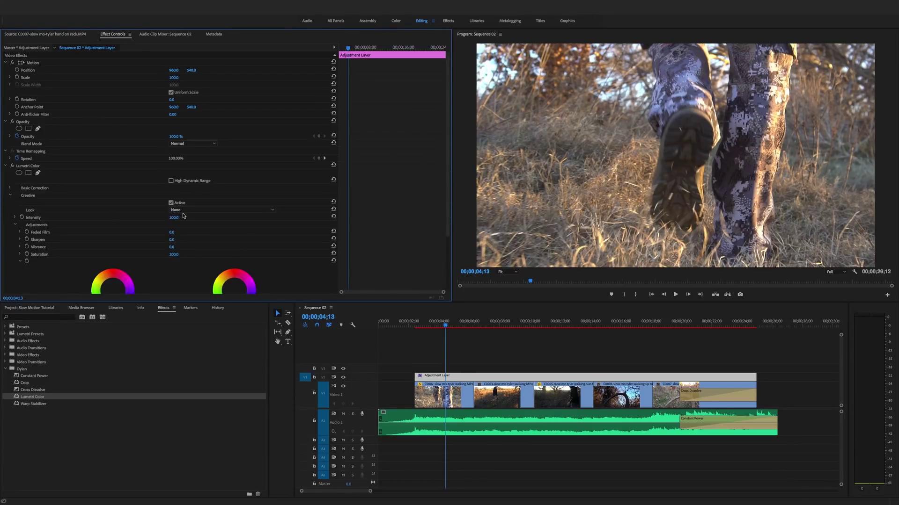
pyautogui.click(192, 211)
pyautogui.scroll(-3, 243, 260)
pyautogui.scroll(-6, 243, 260)
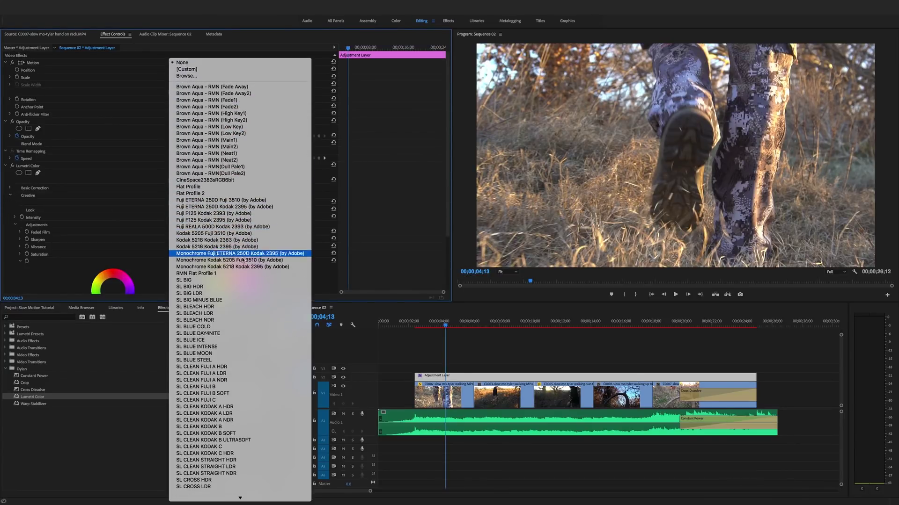
pyautogui.scroll(-12, 242, 260)
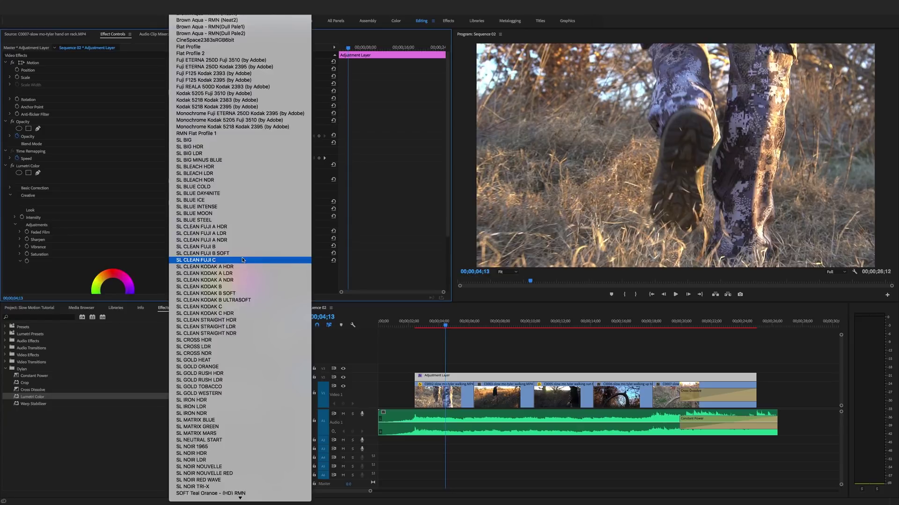
pyautogui.scroll(-5, 249, 271)
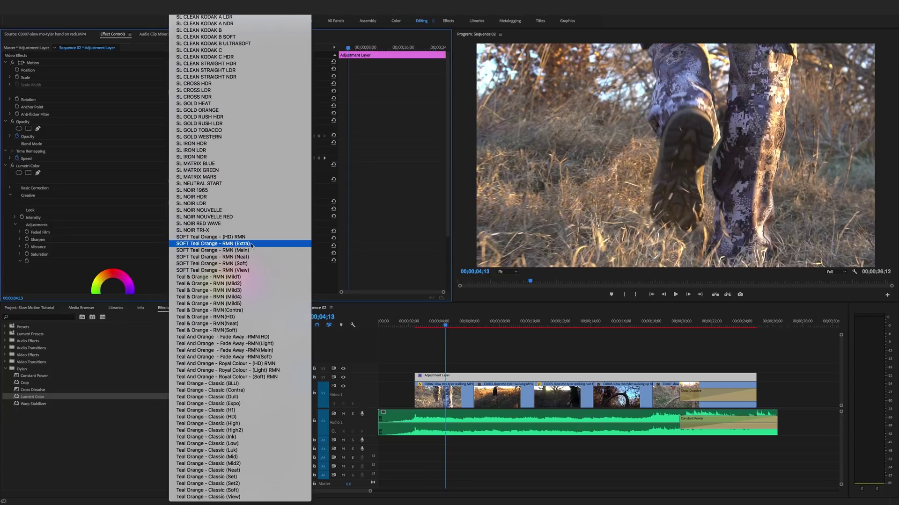
pyautogui.click(223, 385)
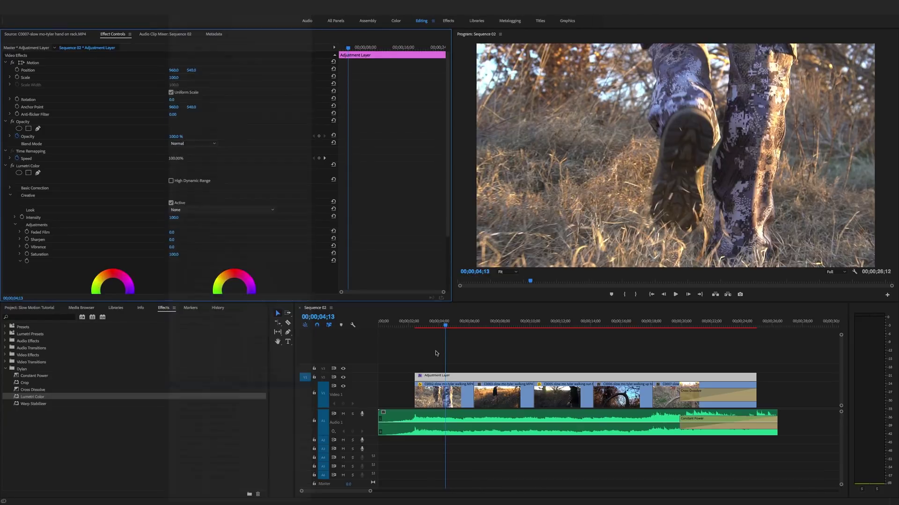
pyautogui.click(604, 316)
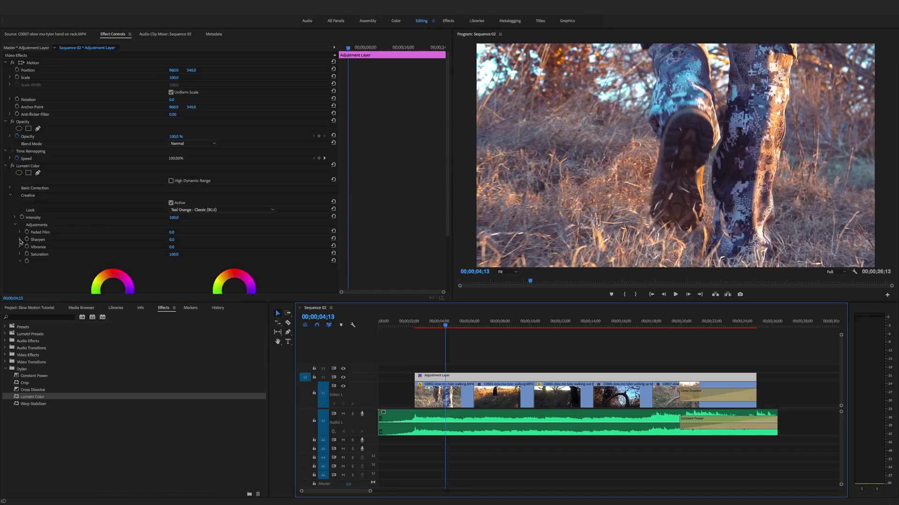
# Lower the adjustment layer's Creative saturation to 63.0
pyautogui.click(20, 255)
pyautogui.moveTo(171, 269); pyautogui.dragTo(112, 267)
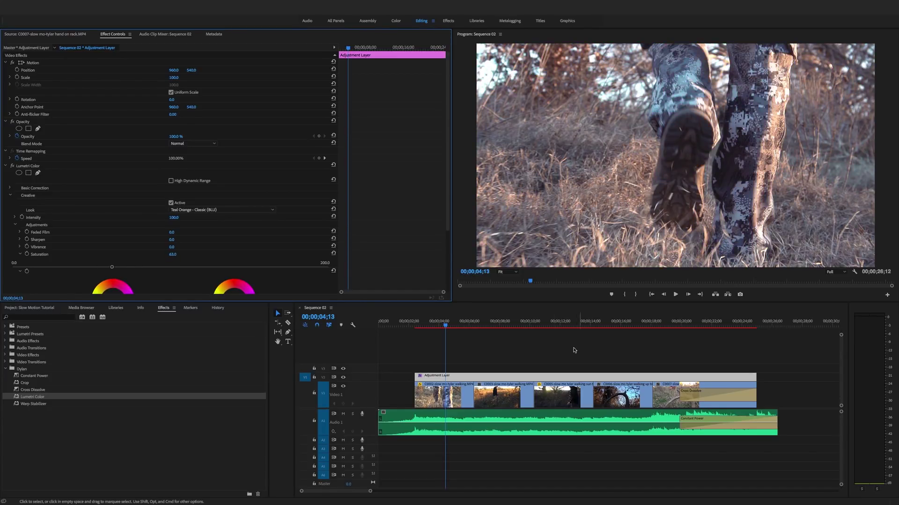
pyautogui.click(467, 382)
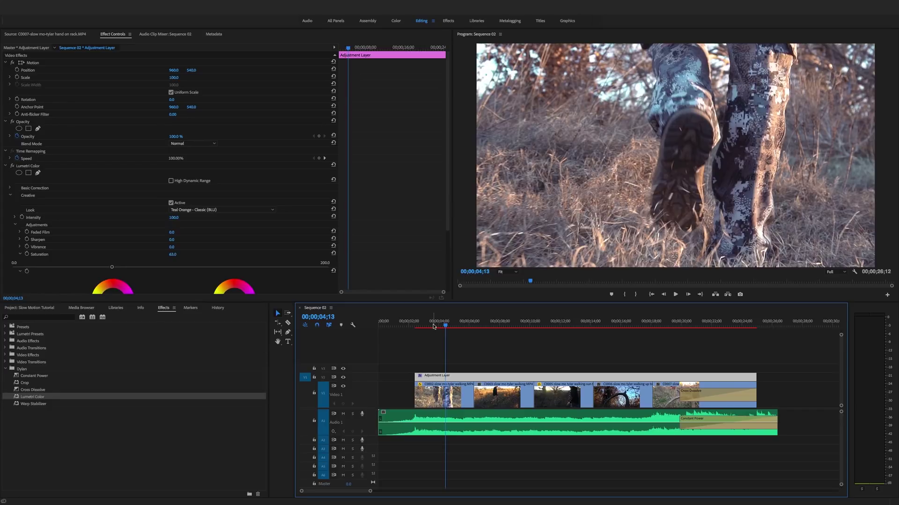
# Import the widescreen-1080.png image into the project
pyautogui.click(33, 309)
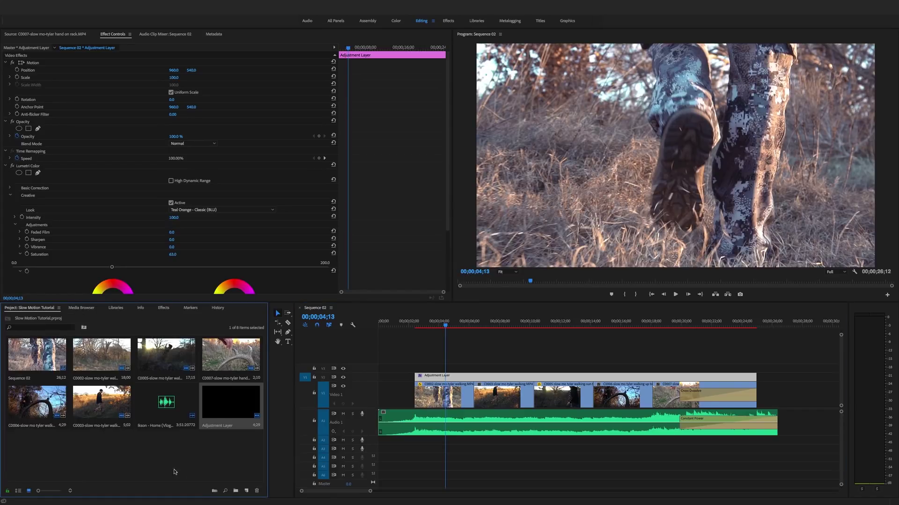
pyautogui.click(186, 484)
pyautogui.rightClick(178, 436)
pyautogui.moveTo(201, 464)
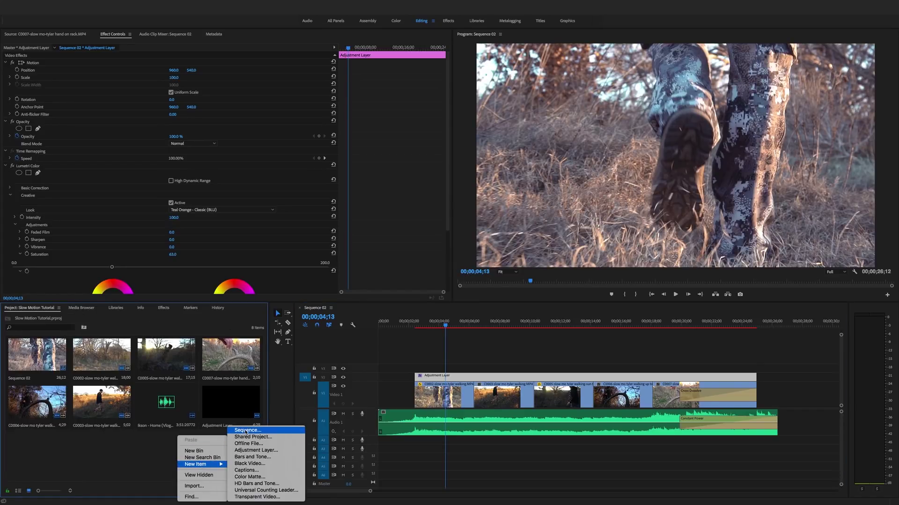
pyautogui.click(246, 430)
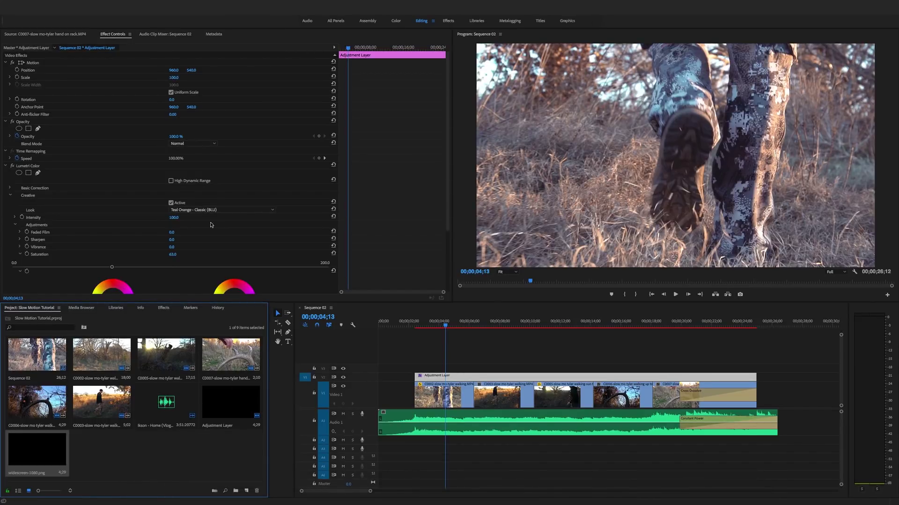
# Place widescreen-1080.png on track V3 over the full length of the adjustment layer and compare the picture with and without it
pyautogui.doubleClick(38, 452)
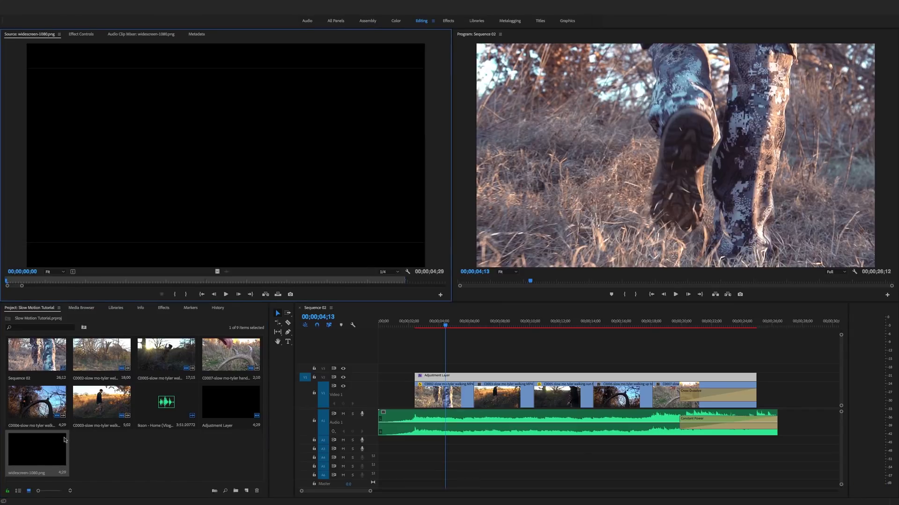
pyautogui.moveTo(216, 271); pyautogui.dragTo(756, 368)
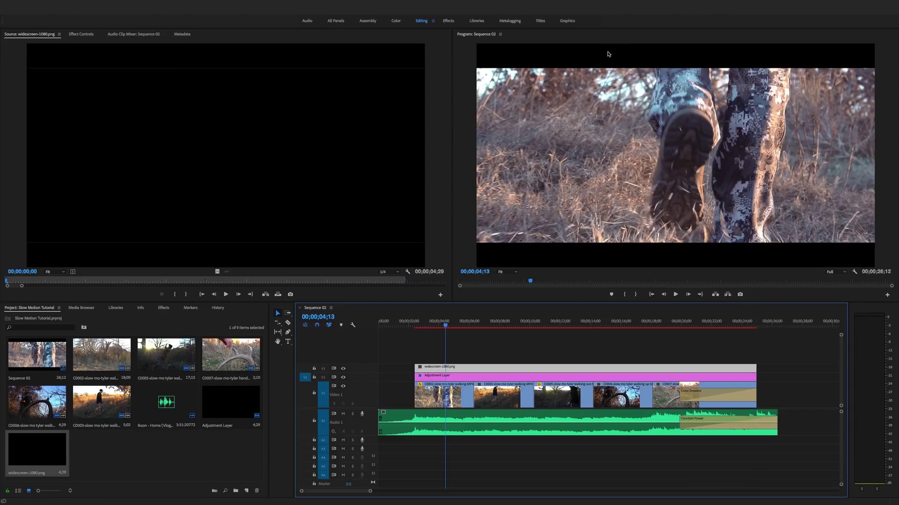
pyautogui.click(343, 369)
pyautogui.click(343, 369)
pyautogui.click(343, 370)
pyautogui.click(343, 369)
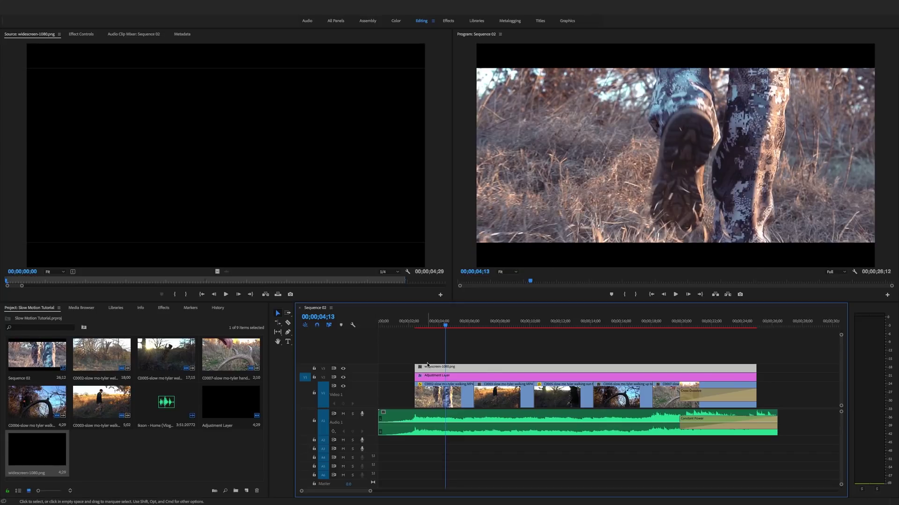
# Mark the whole sequence from its start to 00;00;26;12 as the in/out range and return the playhead to the start
pyautogui.moveTo(450, 320); pyautogui.dragTo(415, 326)
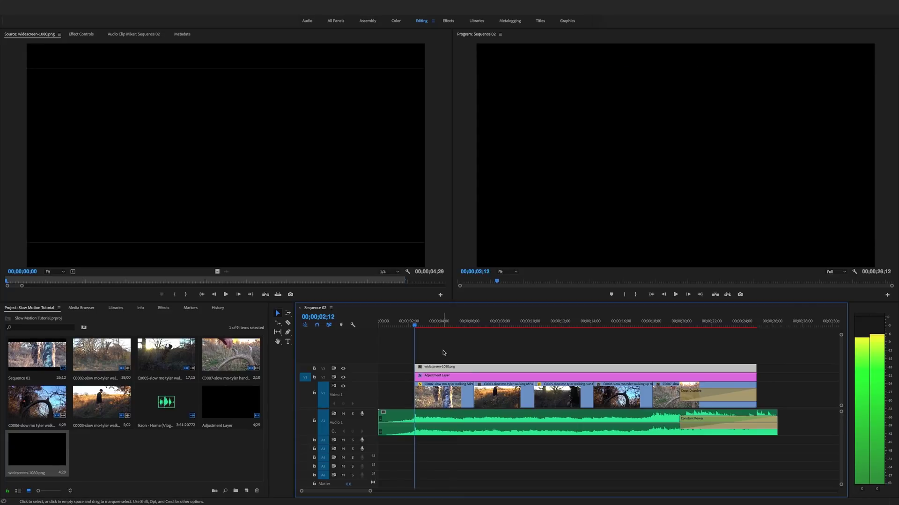
pyautogui.press('Left')
pyautogui.moveTo(792, 327); pyautogui.dragTo(778, 334)
pyautogui.press('End')
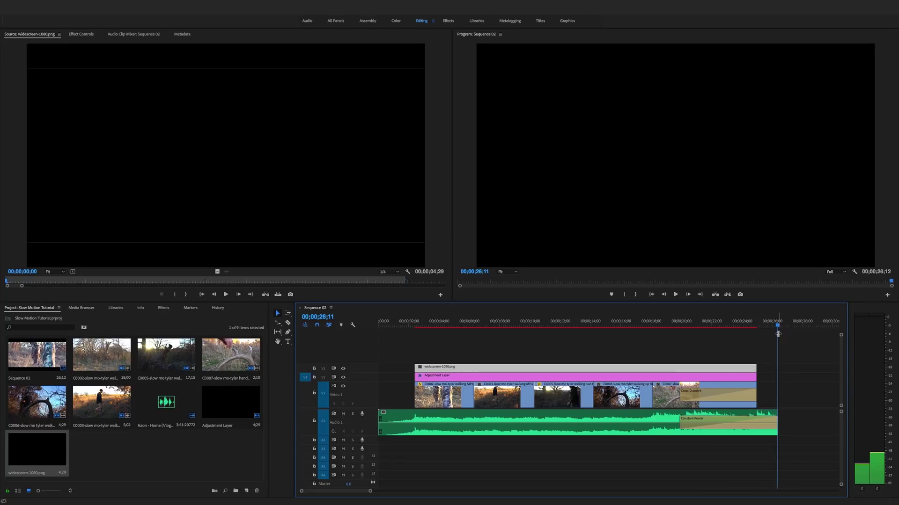
pyautogui.hotkey('ctrl', 'a')
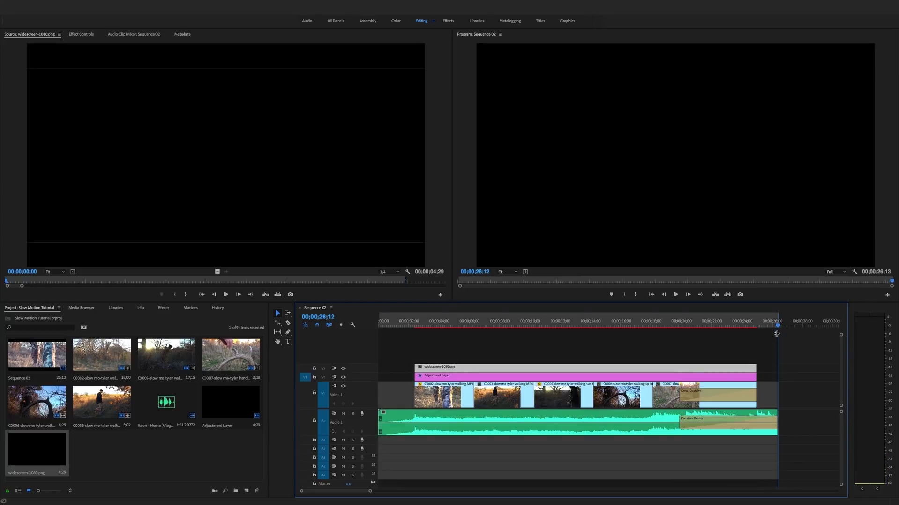
pyautogui.press('Home')
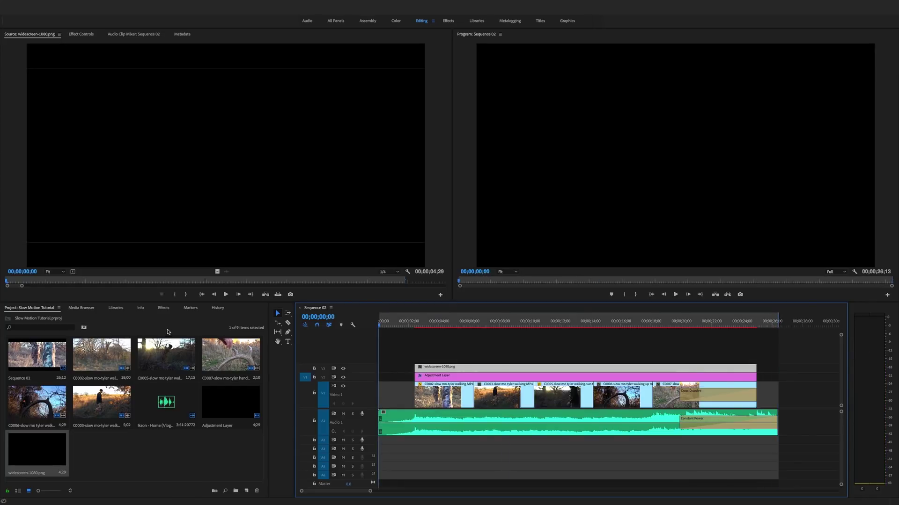
# Open the media export settings for the sequence, preview the frame at 00;00;13;11 and choose the YouTube 1080p HD preset
pyautogui.click(70, 1)
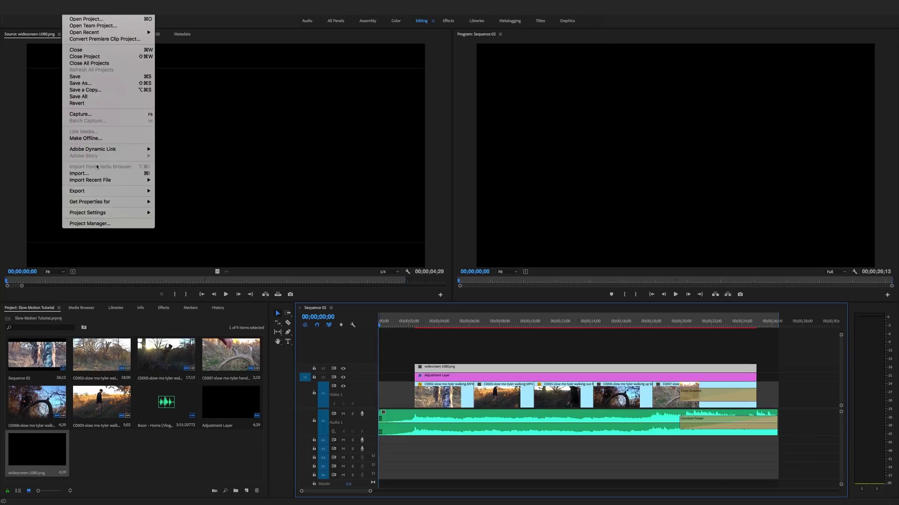
pyautogui.moveTo(141, 191)
pyautogui.click(174, 191)
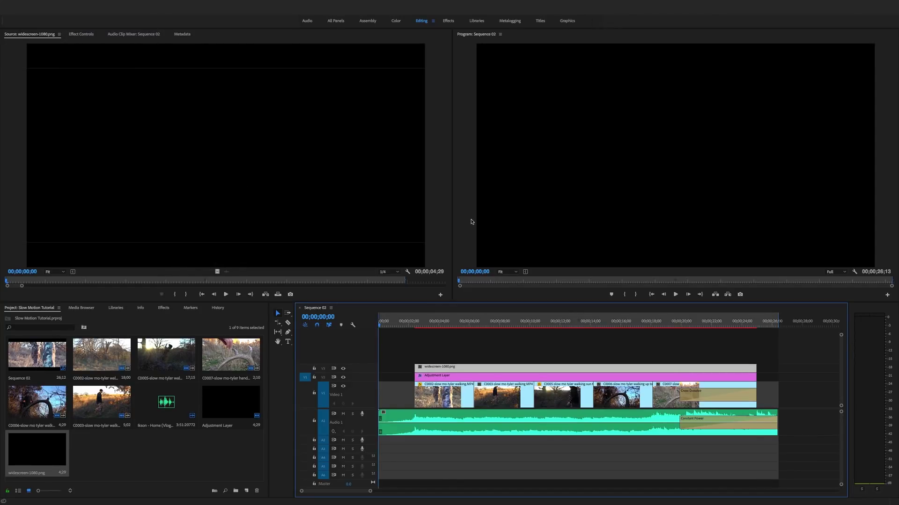
pyautogui.click(369, 302)
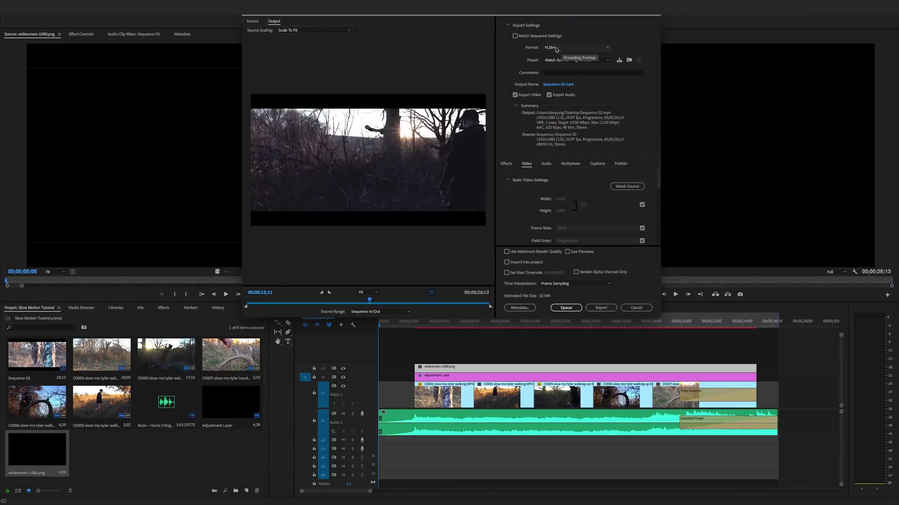
pyautogui.click(575, 60)
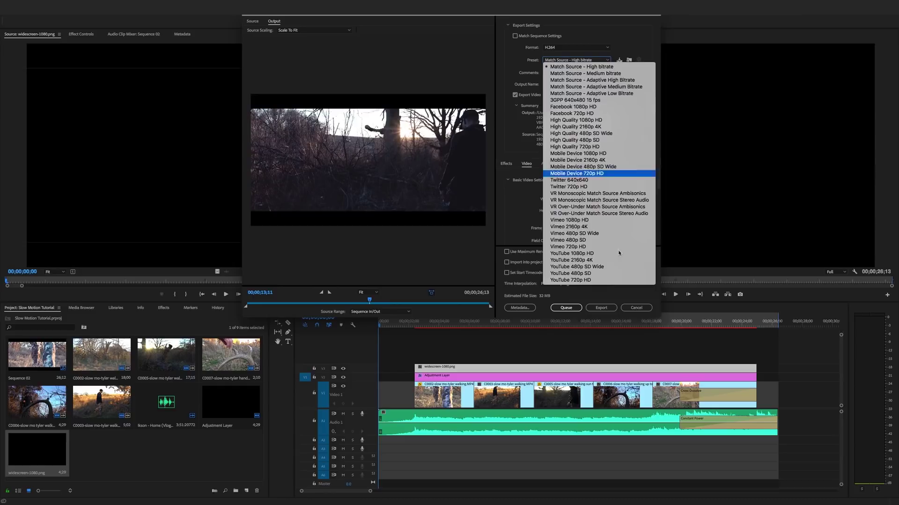
pyautogui.click(580, 254)
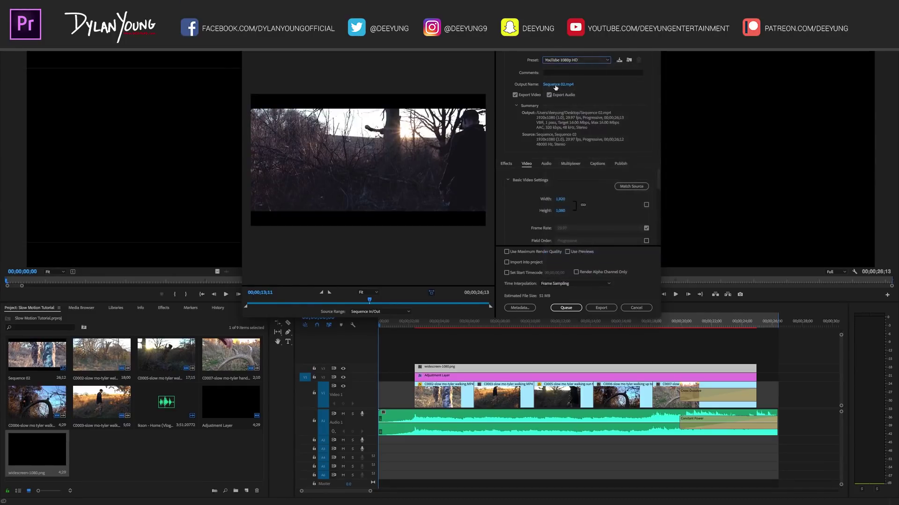
# Name the output file slow motion.mp4 on the Desktop and start the export
pyautogui.click(556, 85)
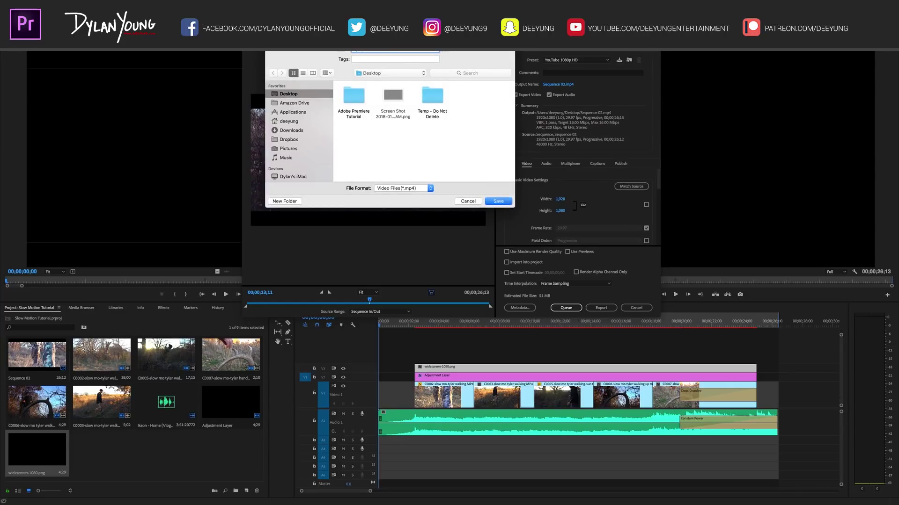
pyautogui.press('Return')
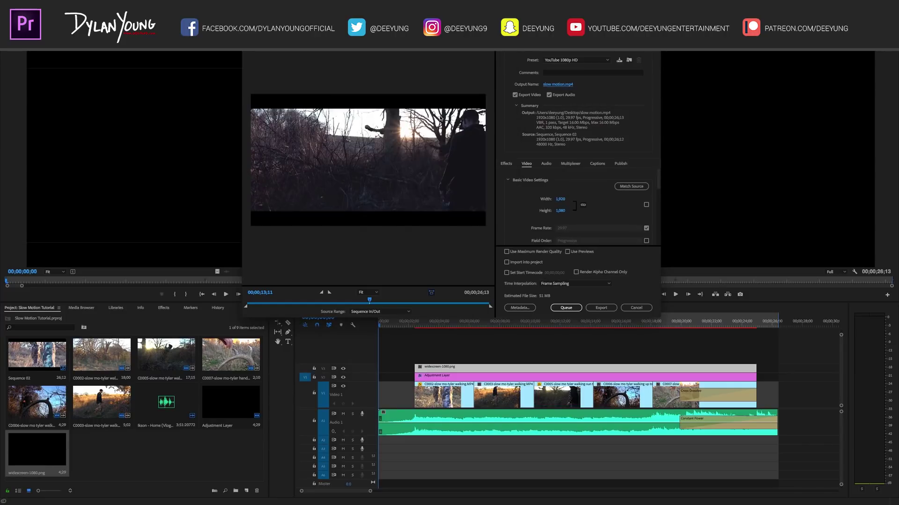
pyautogui.click(603, 309)
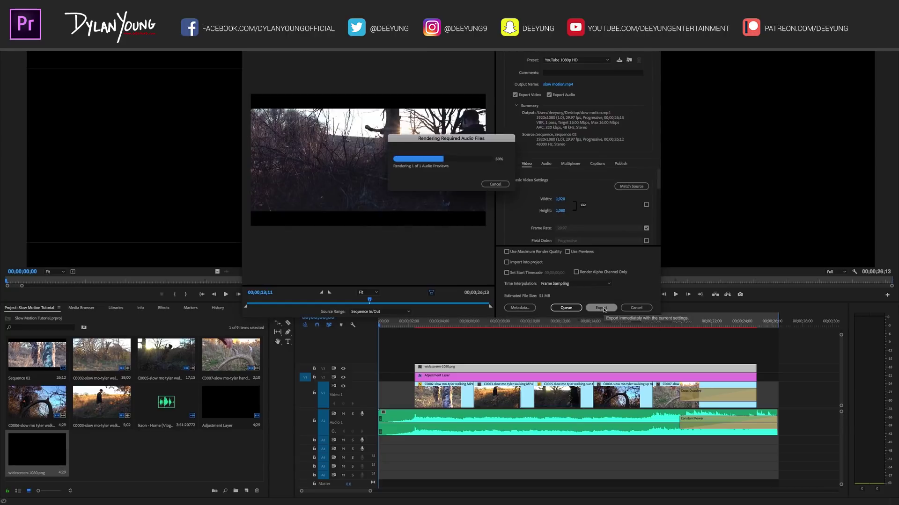